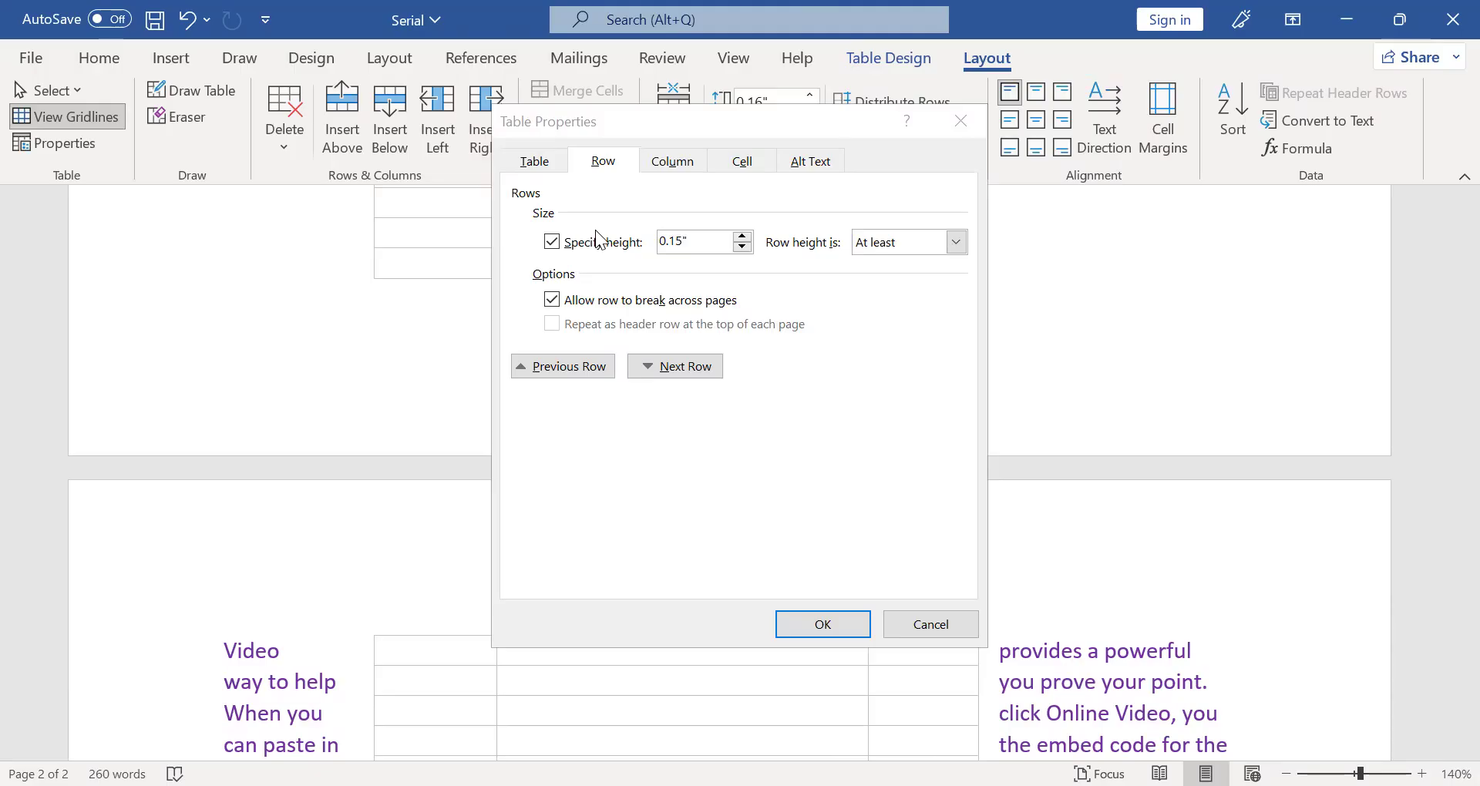
click(583, 291)
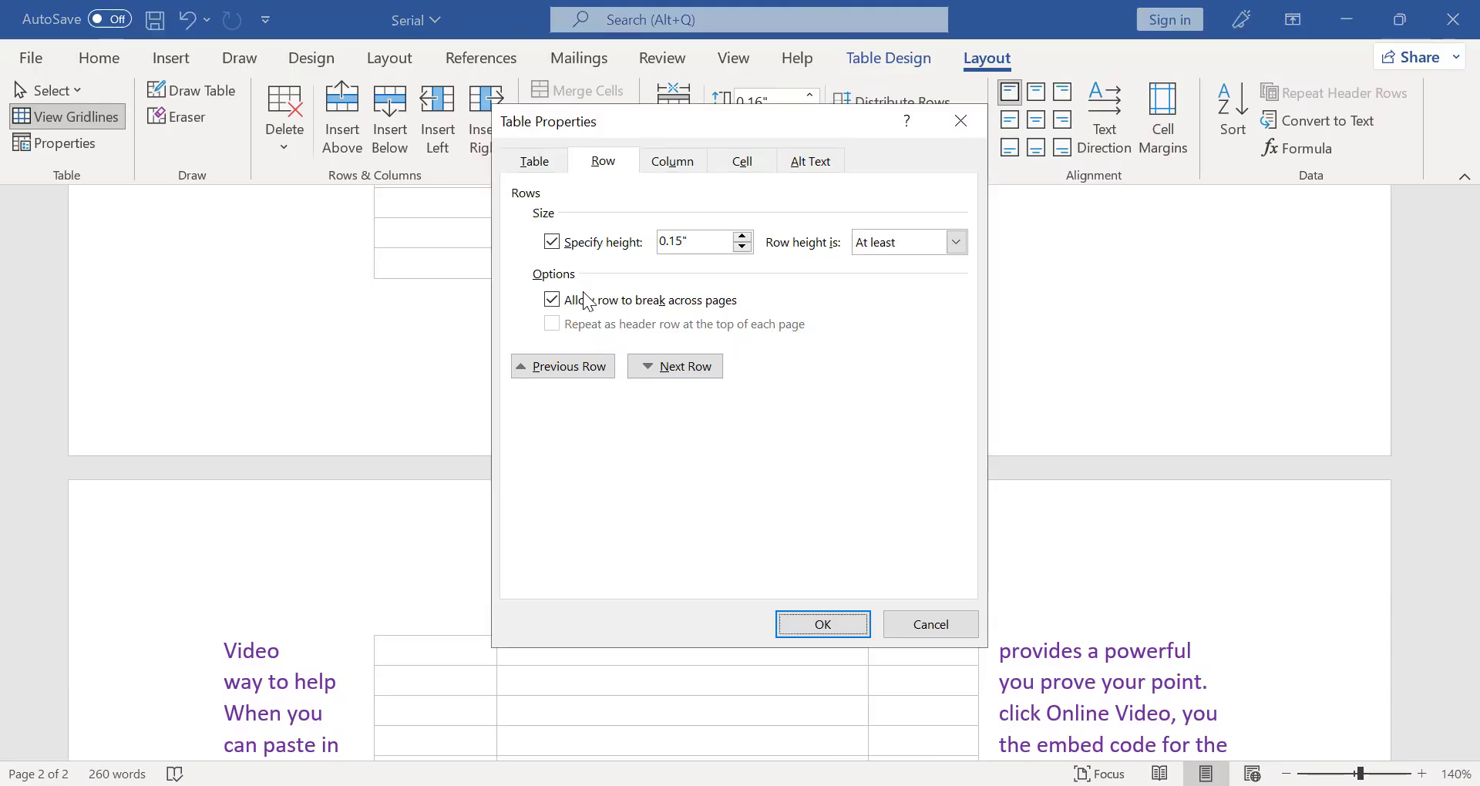
click(583, 293)
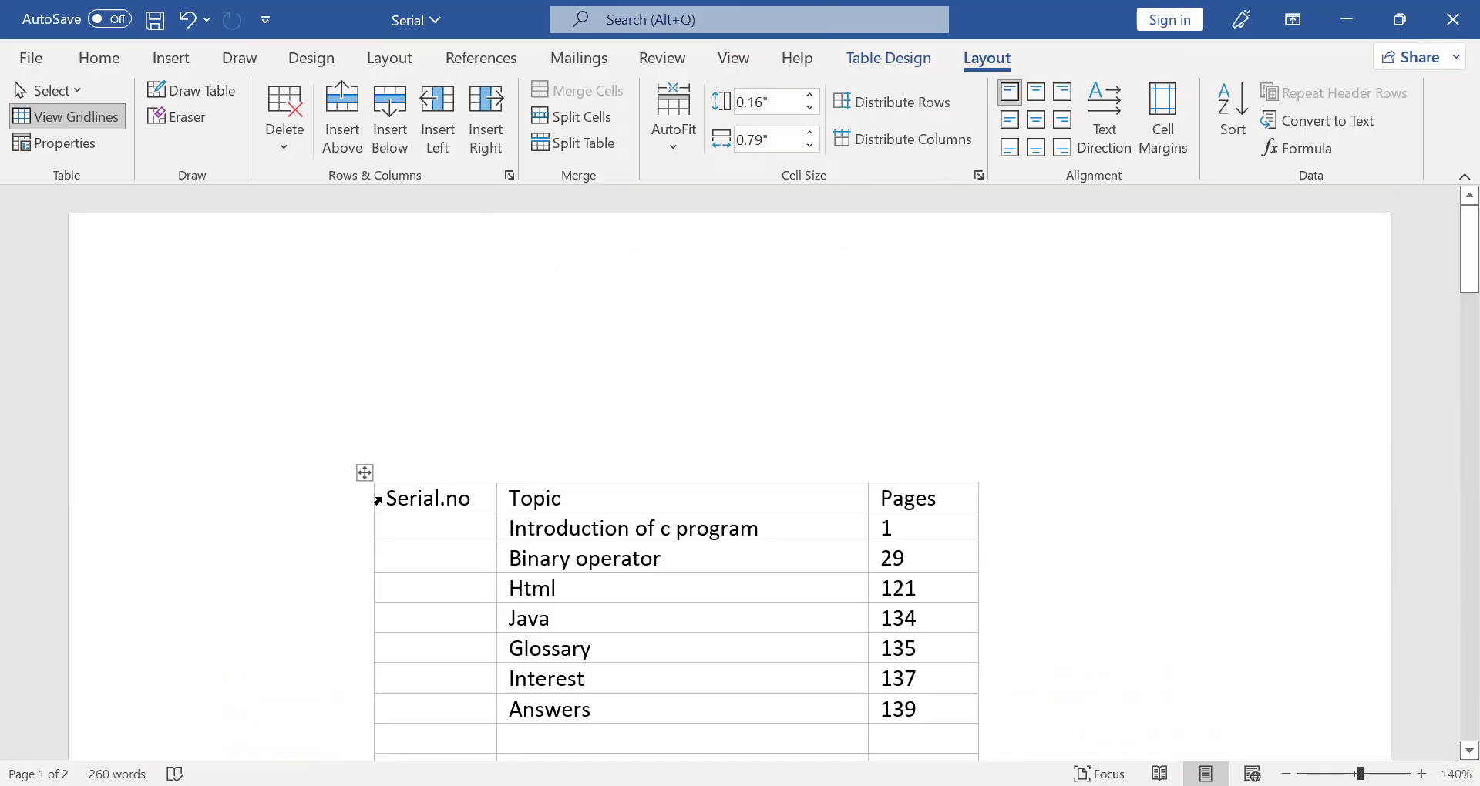
- Apply the grid table style with a black header row and grey banded columns to the Serial.no, Topic and Pages table
drag(397, 498, 926, 493)
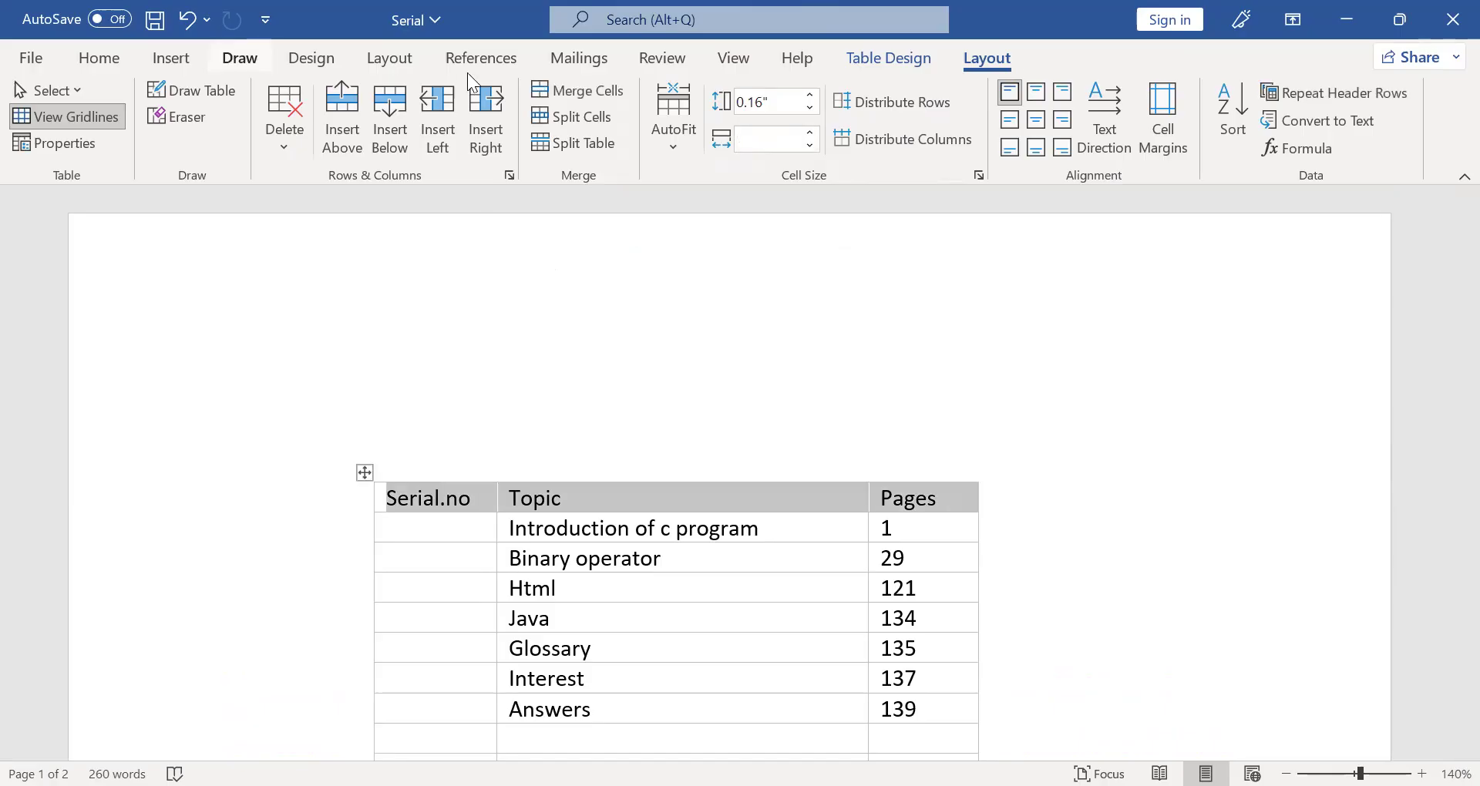
click(888, 58)
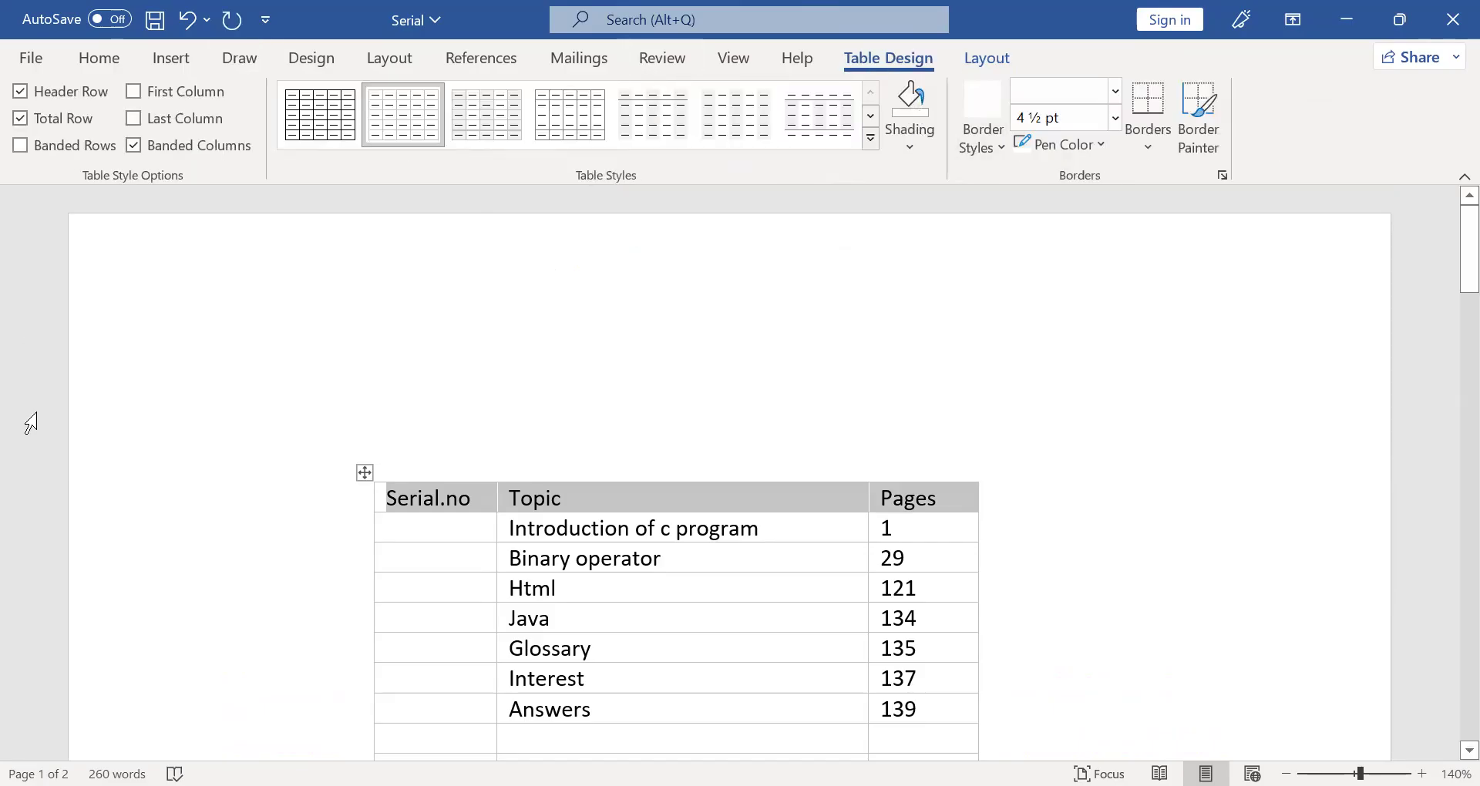
click(910, 145)
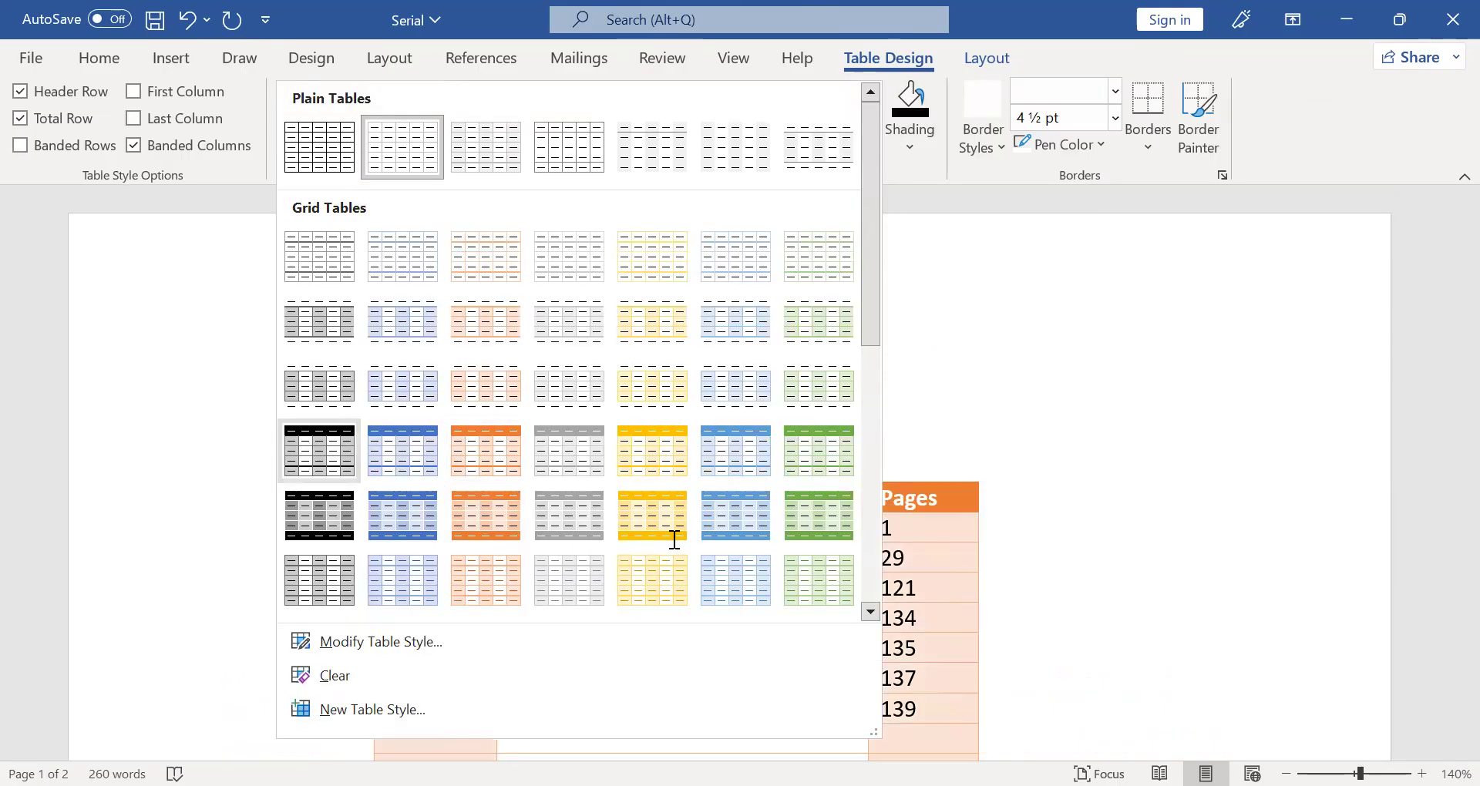
click(717, 568)
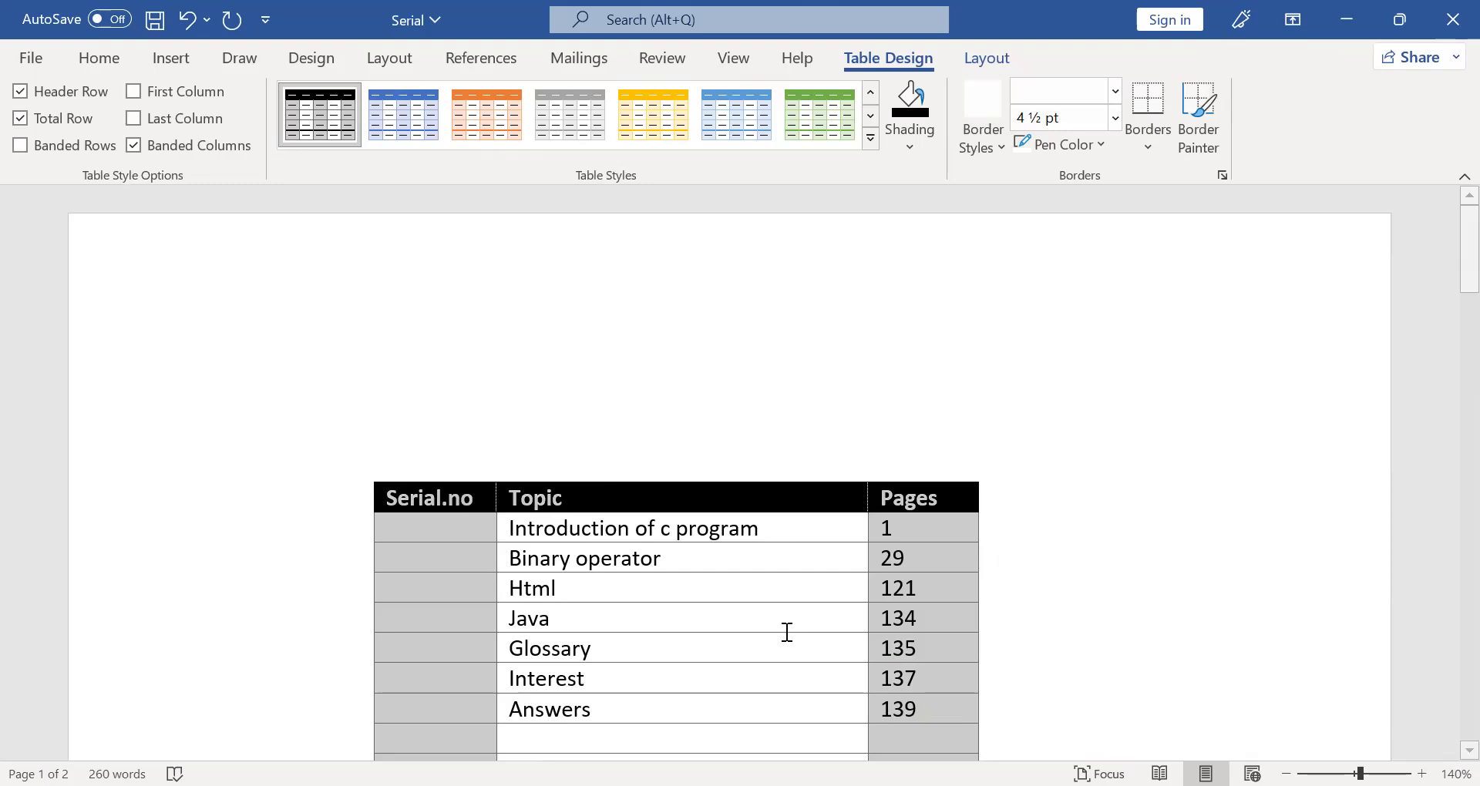
scroll(727, 608, down, 10)
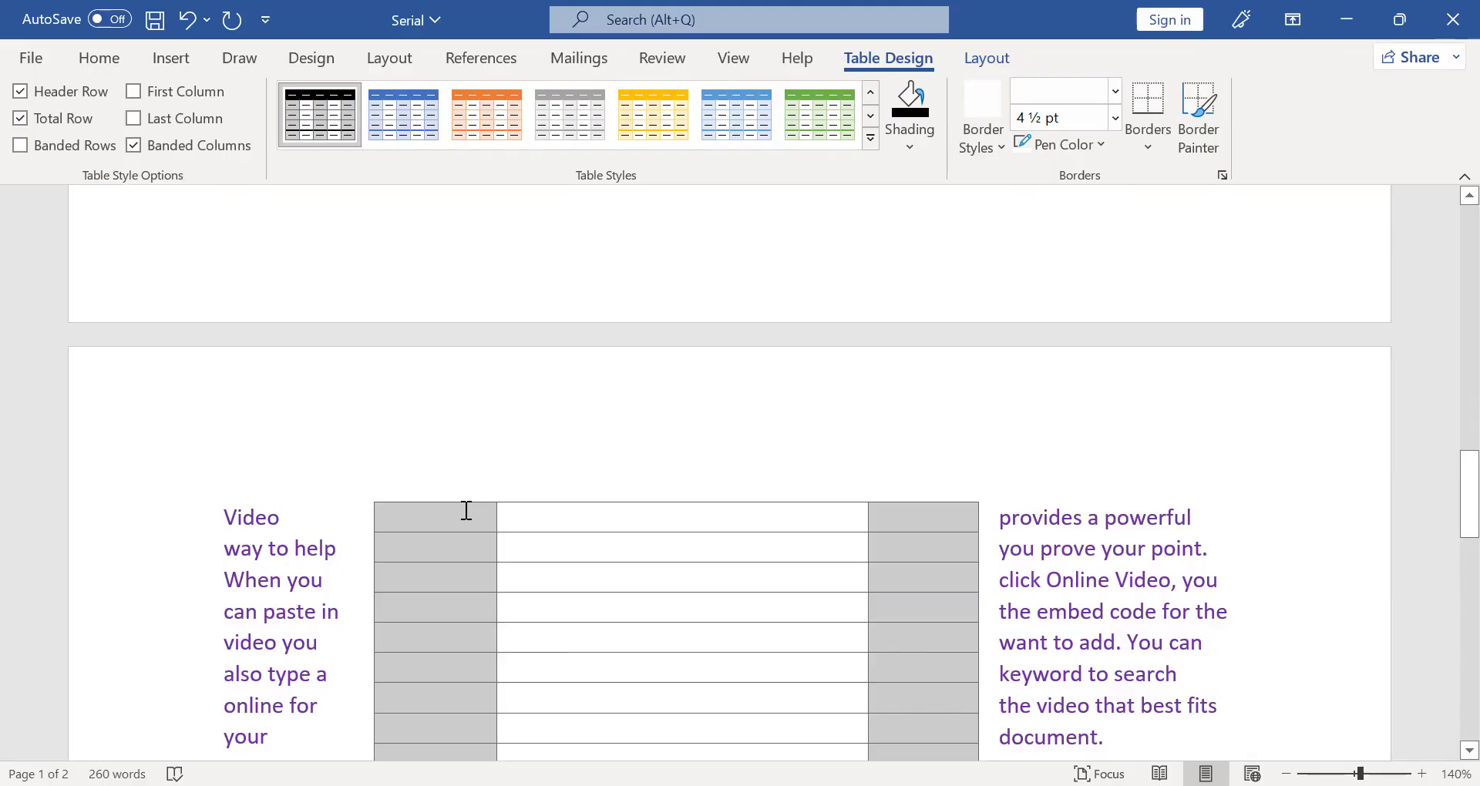
click(910, 503)
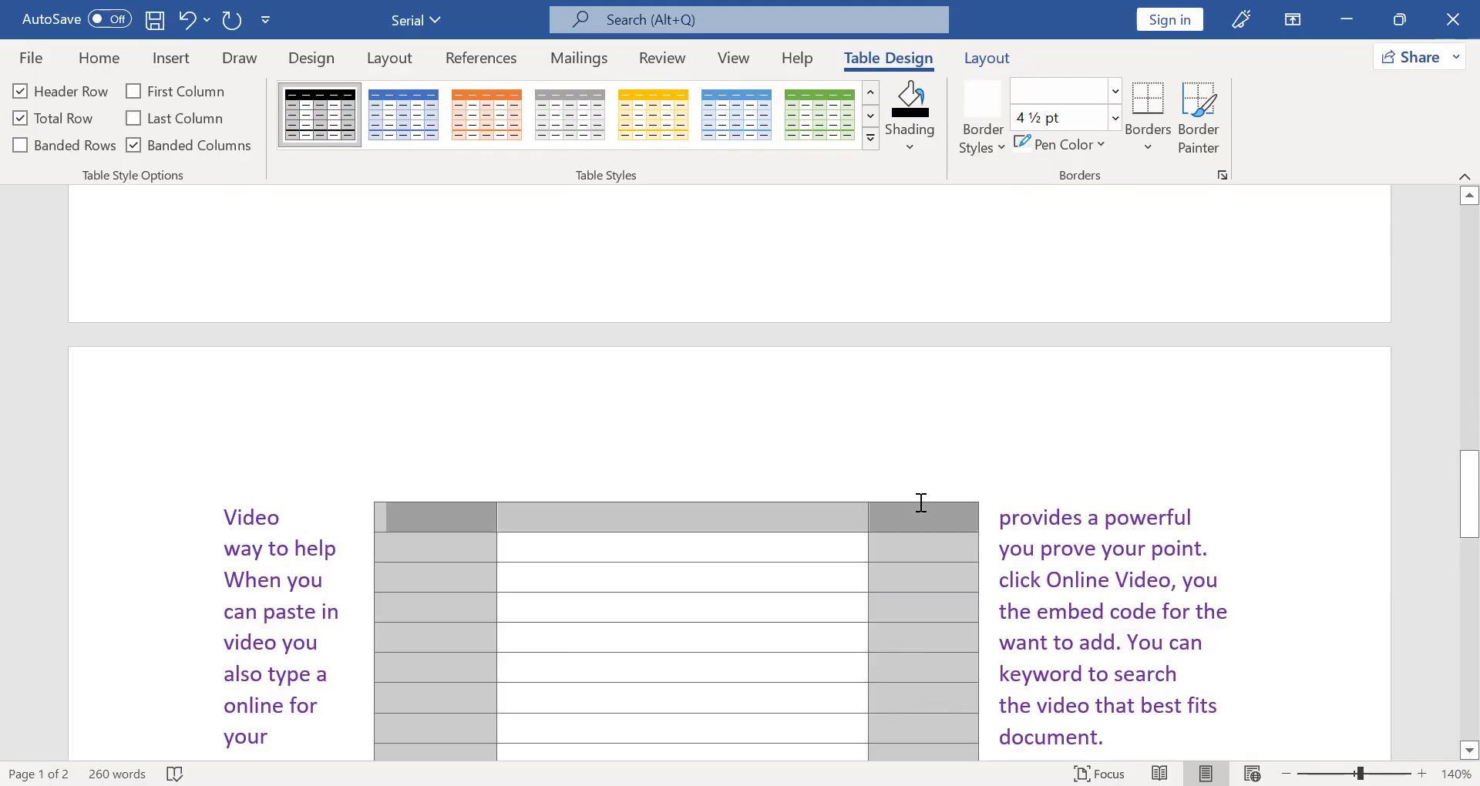
scroll(848, 498, up, 5)
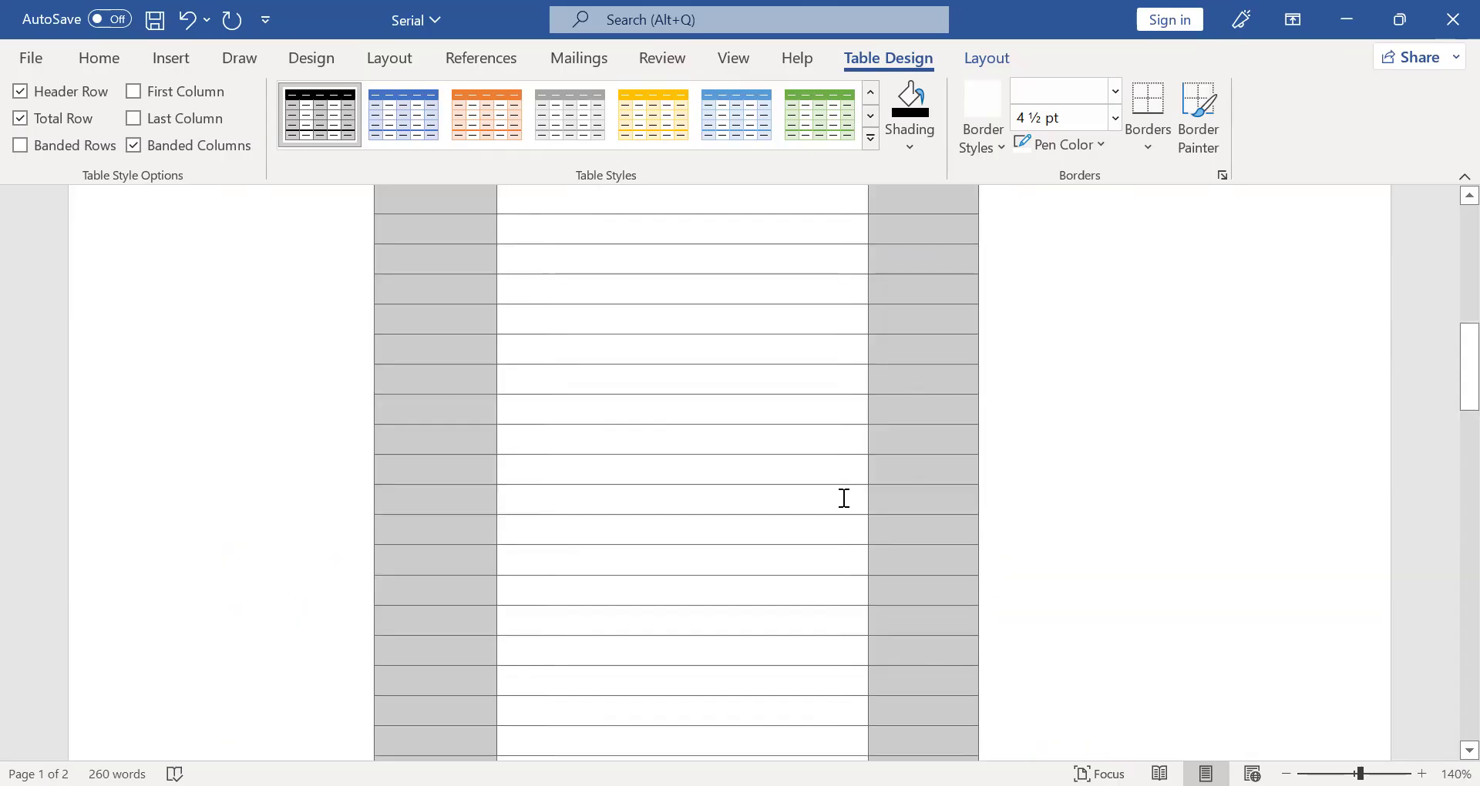
scroll(833, 498, up, 5)
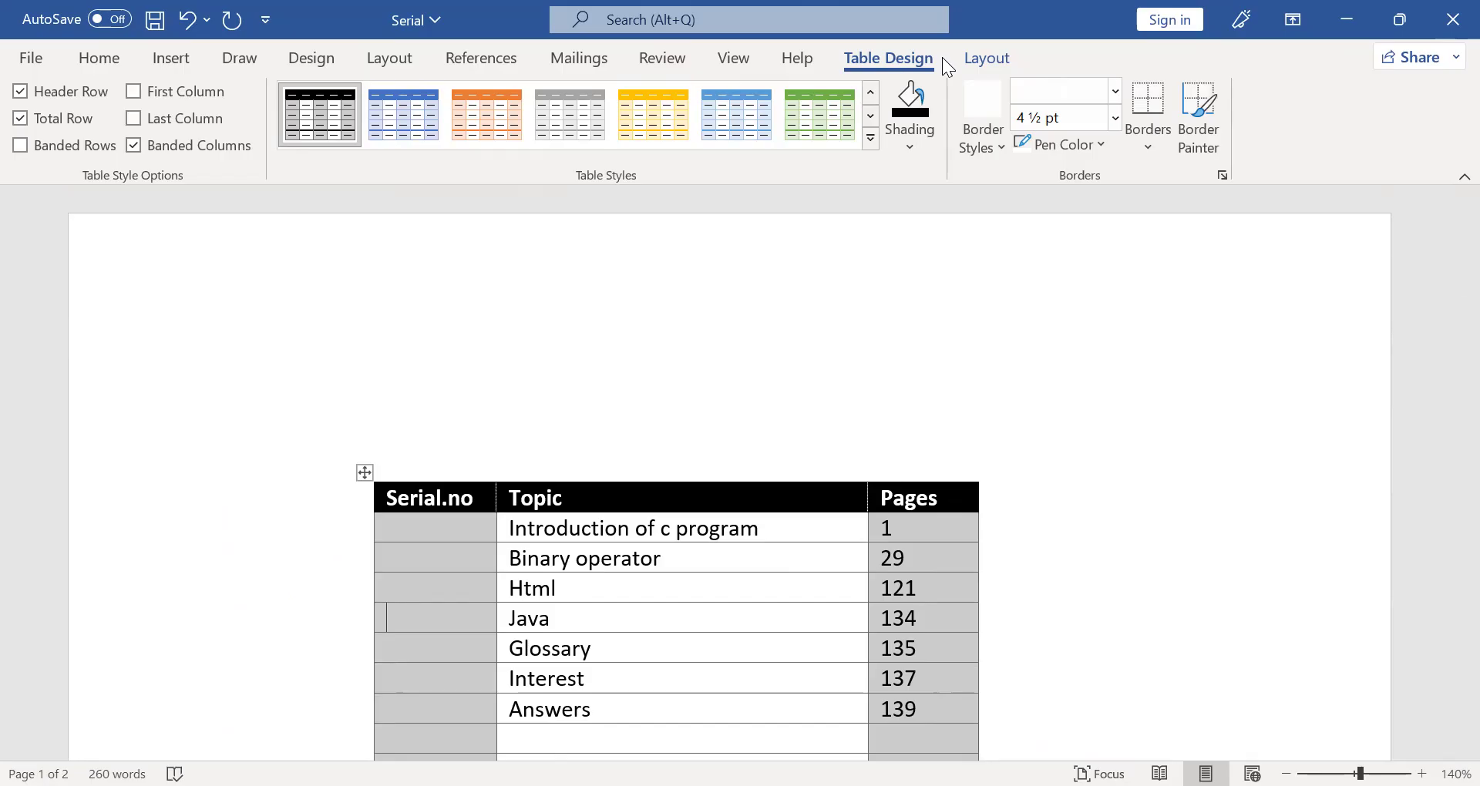
- Review the row, column, cell and alt text settings in the table's properties and accept them as they are
click(1017, 58)
click(36, 146)
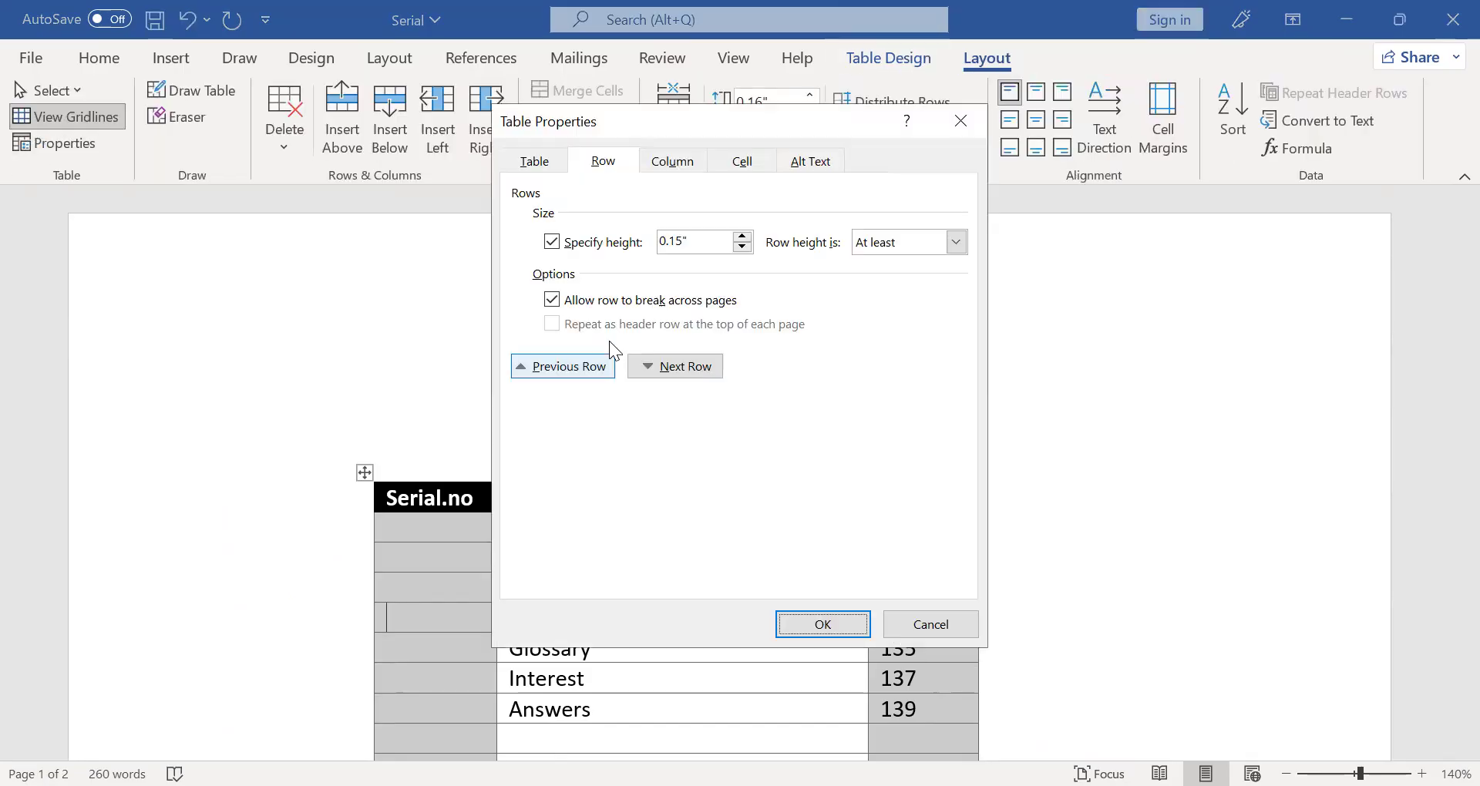
click(581, 301)
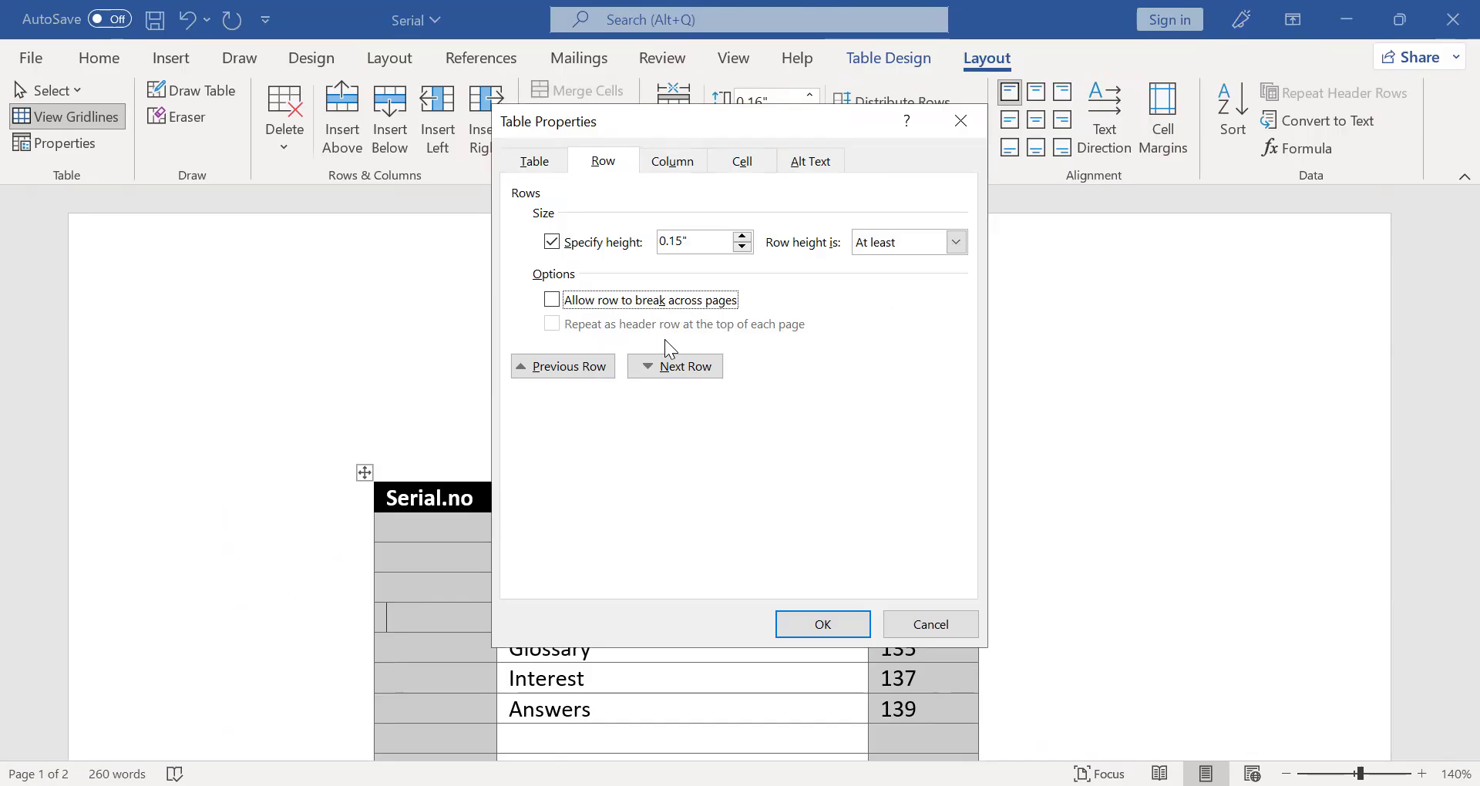
click(694, 162)
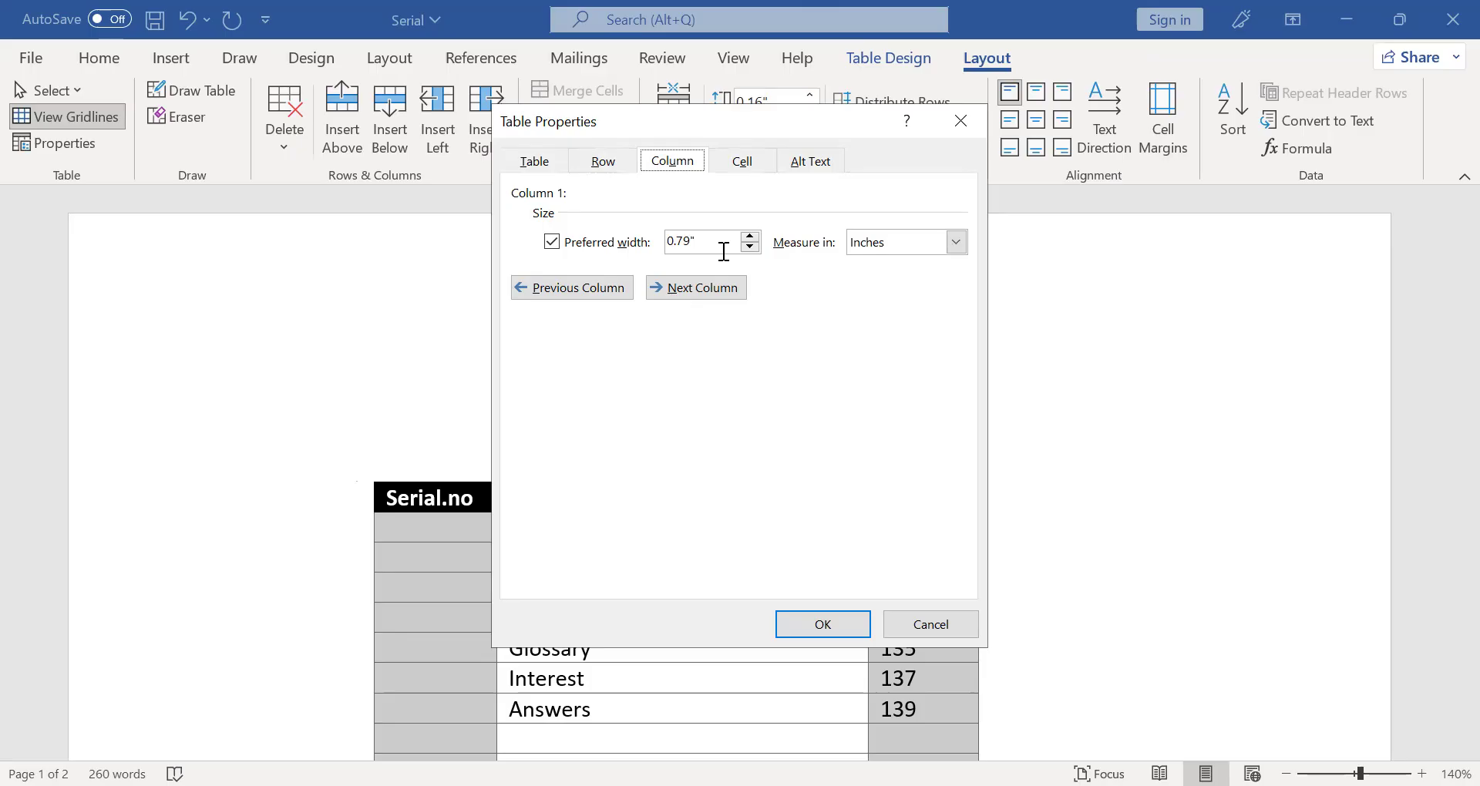
click(745, 163)
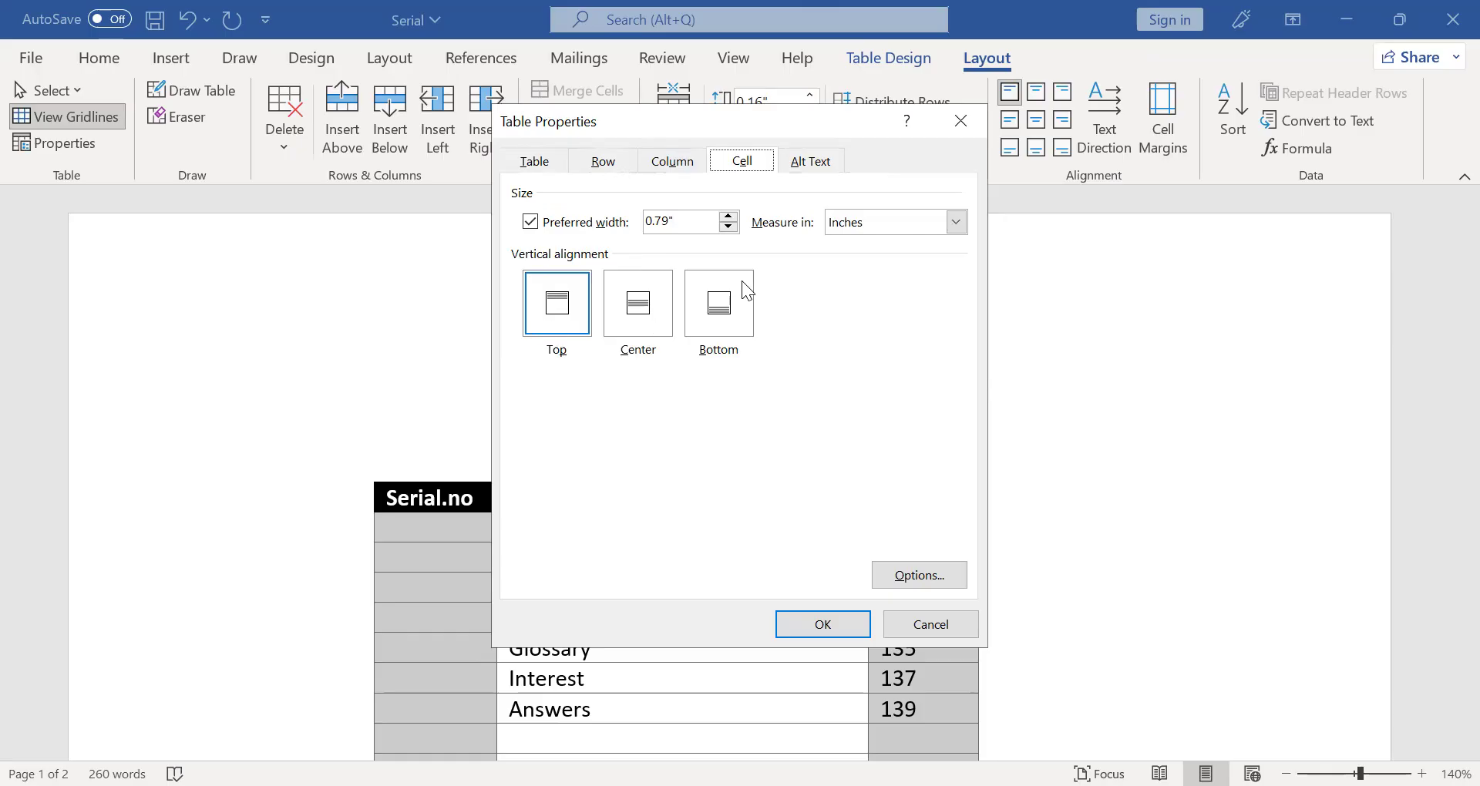
click(807, 162)
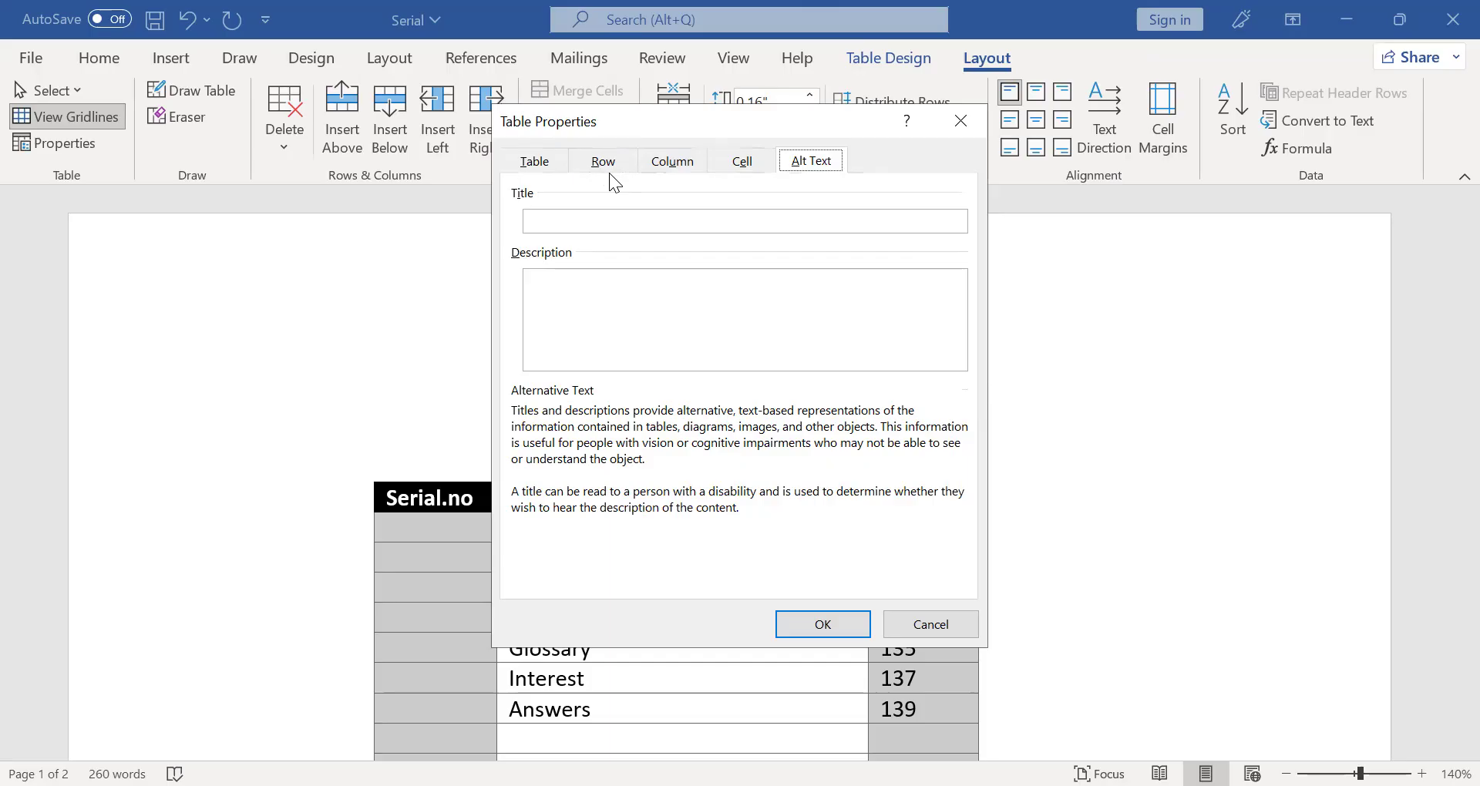
click(564, 216)
click(820, 625)
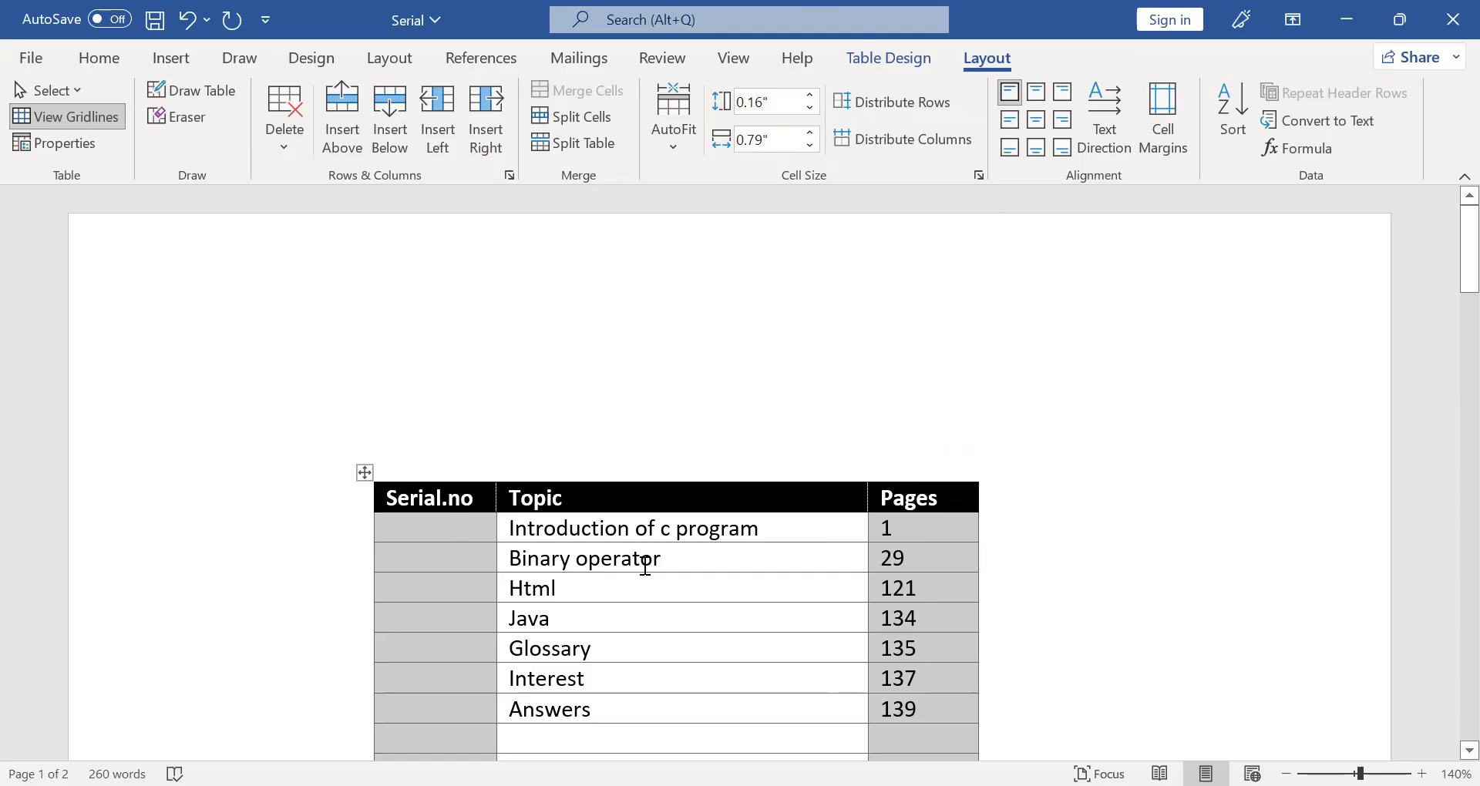
- Delete the empty rows below the Answers row together with all the text that follows the table
scroll(432, 486, down, 2)
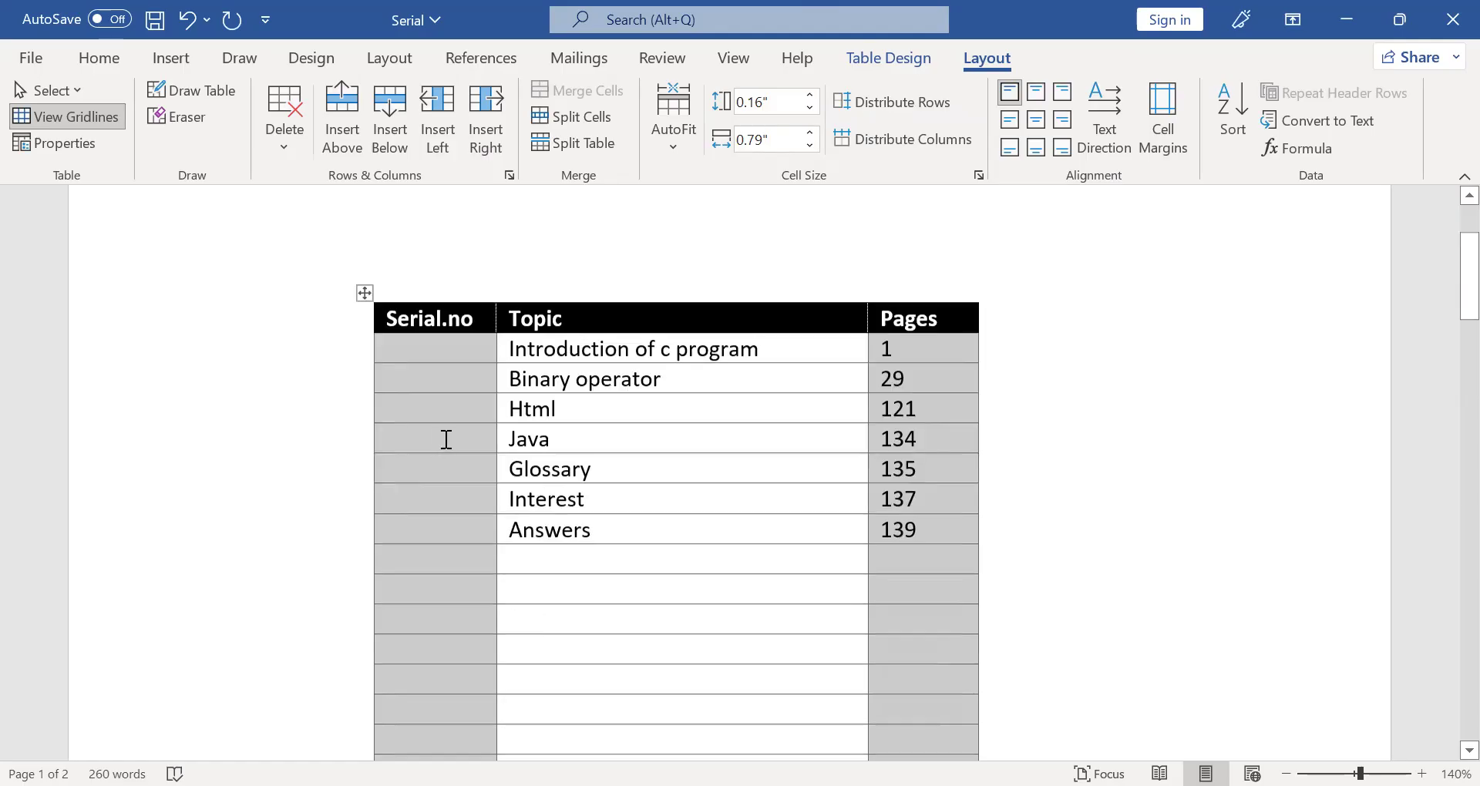
scroll(446, 438, down, 2)
drag(444, 434, 595, 703)
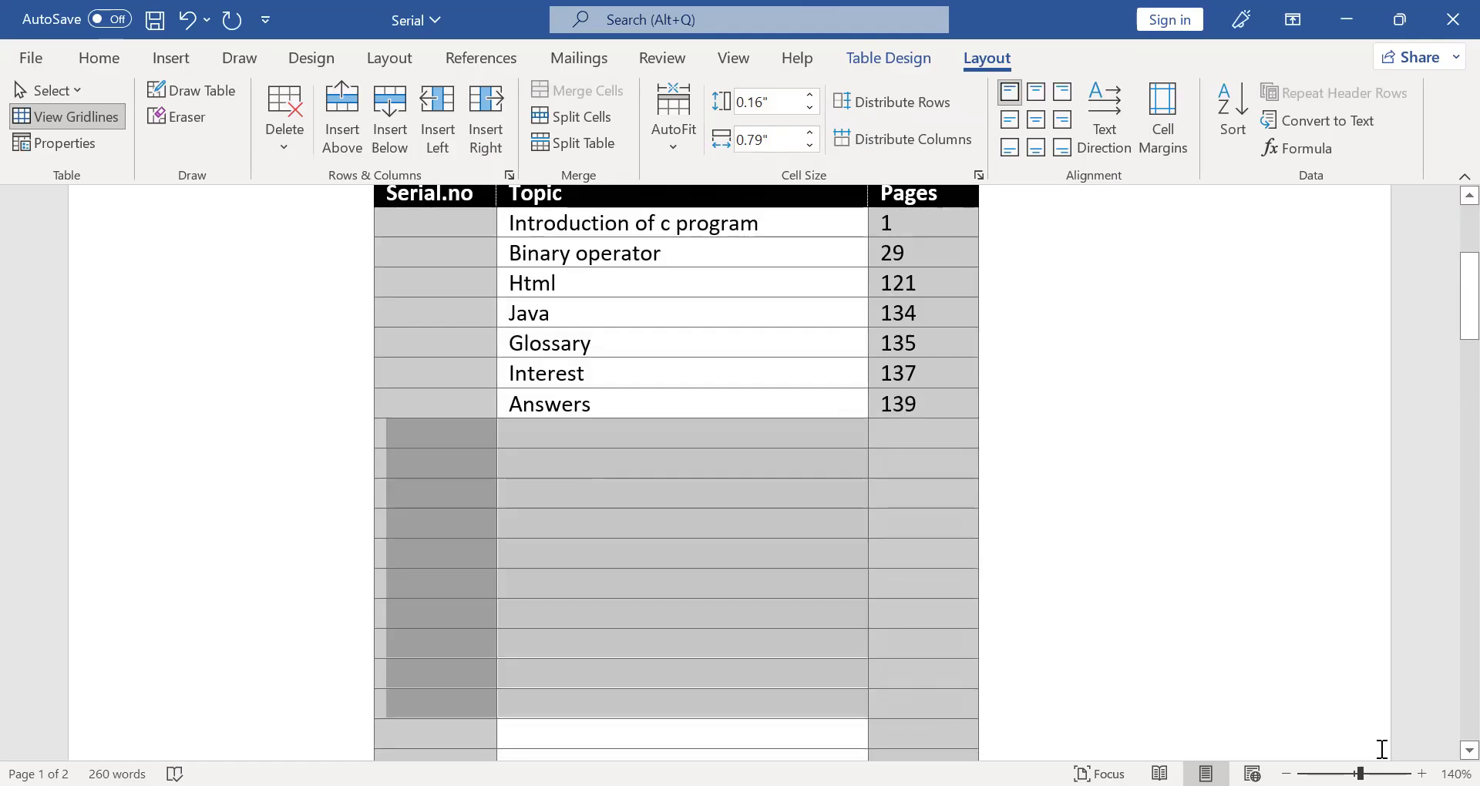
drag(1381, 749, 1381, 750)
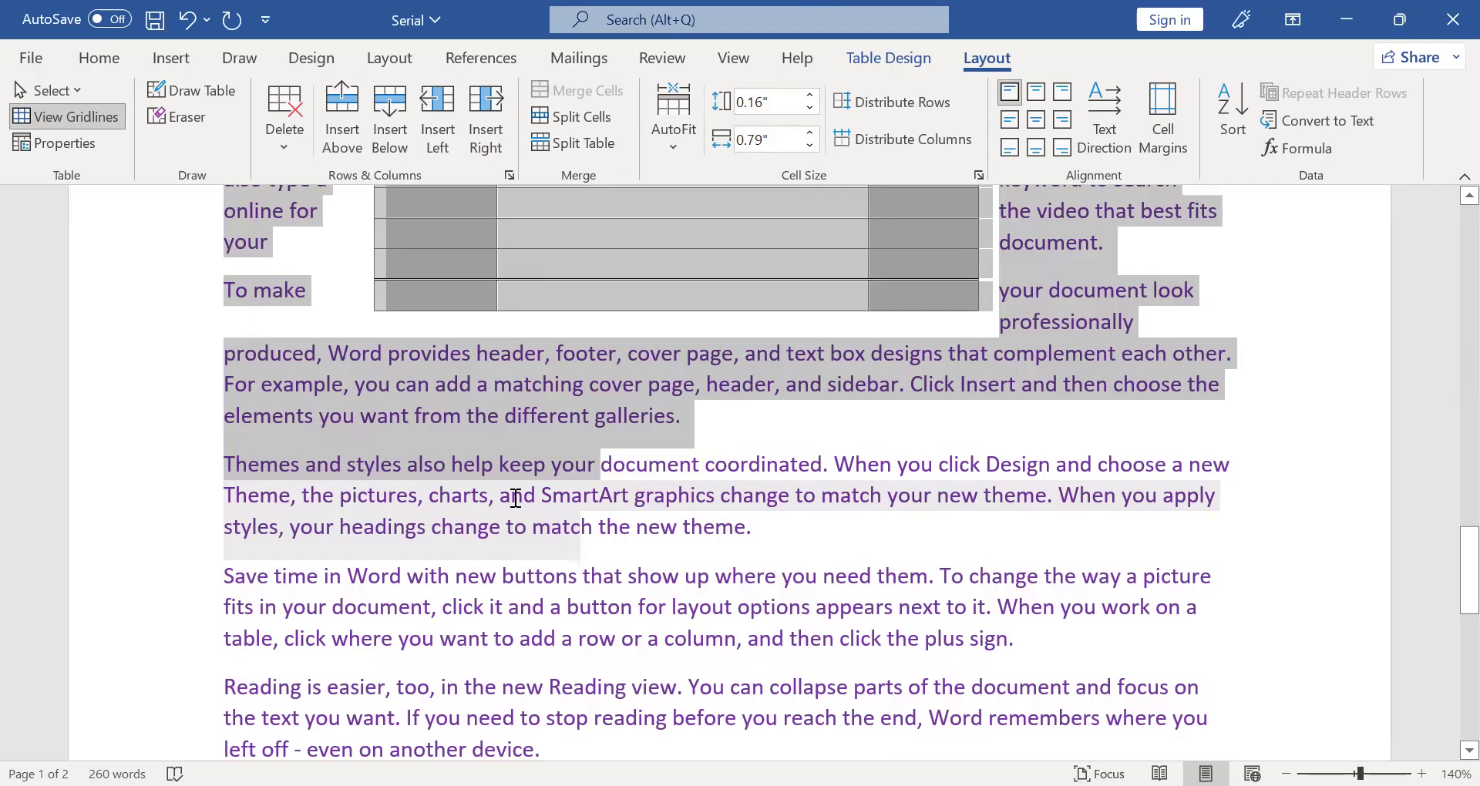
key(BackSpace)
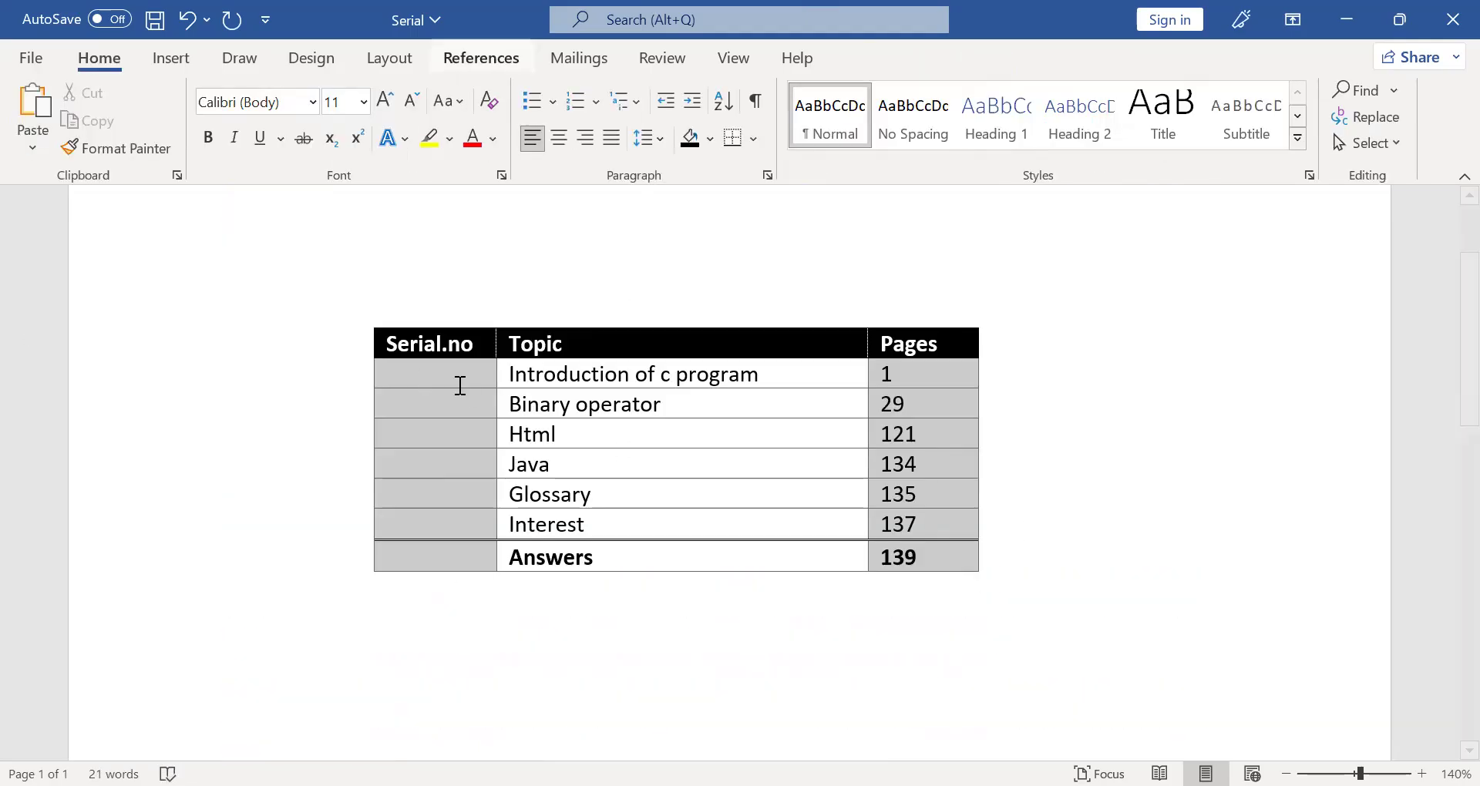
- Insert an empty row above the "Introduction of c program" row
click(456, 370)
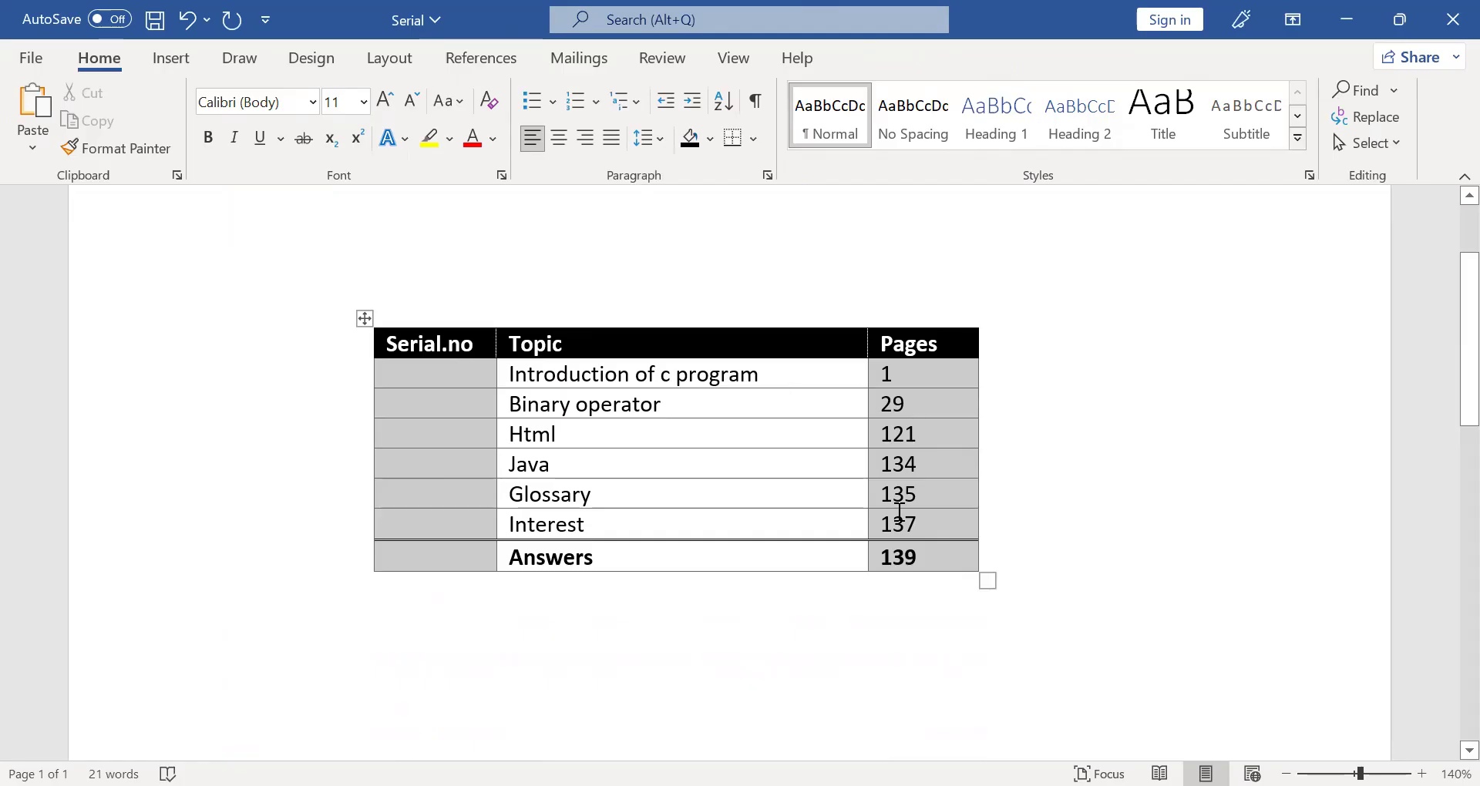
shift+click(891, 549)
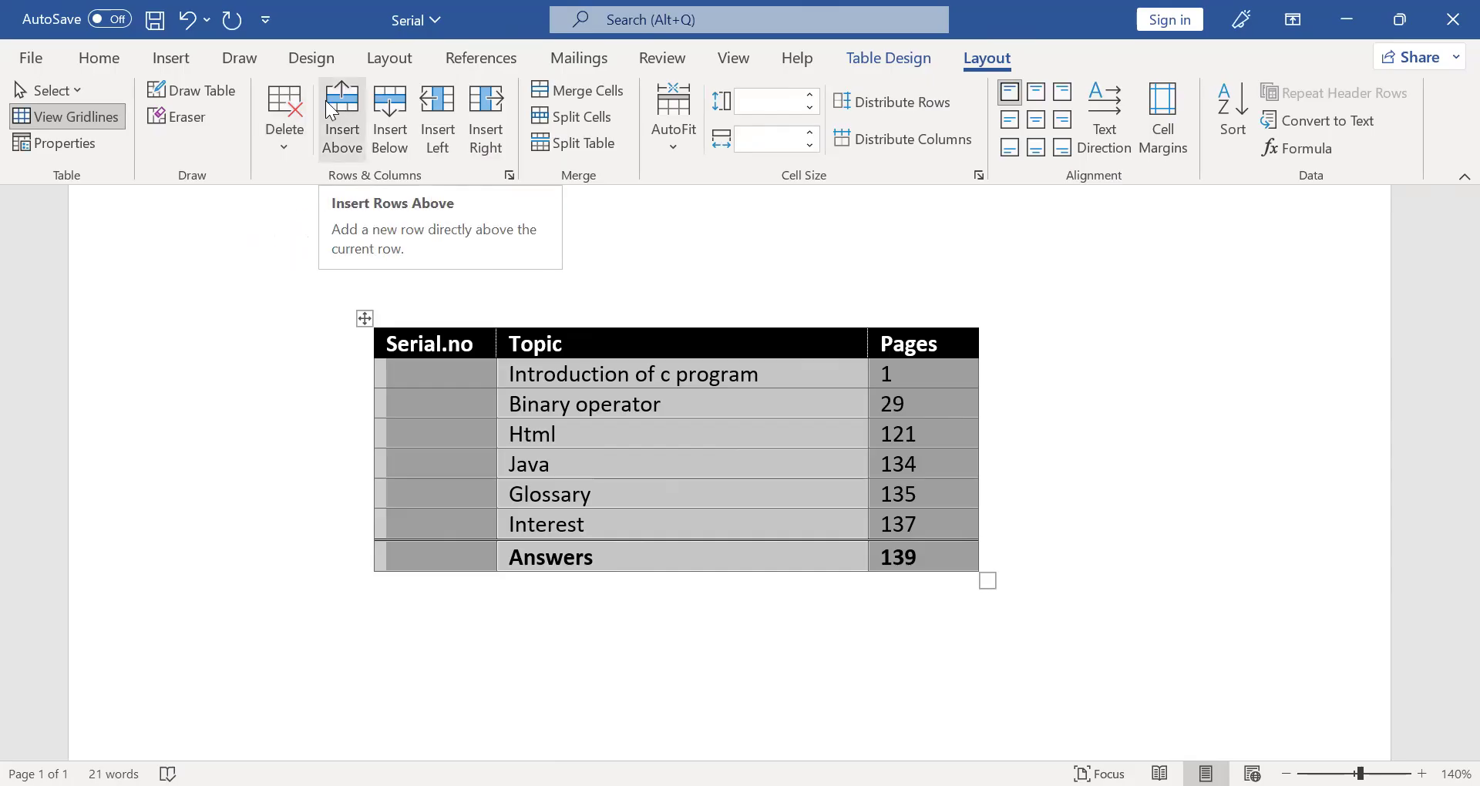
click(583, 371)
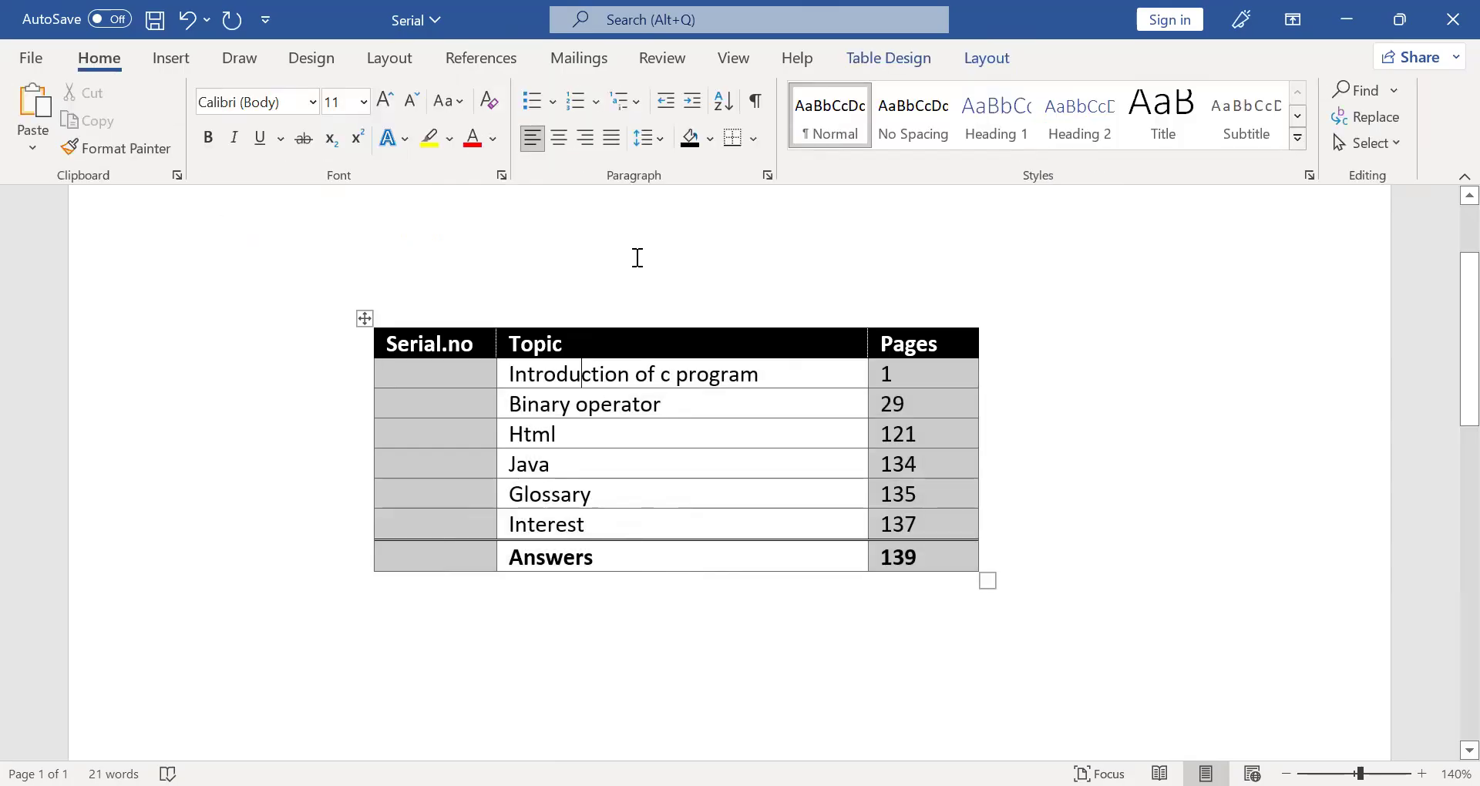
scroll(638, 247, down, 2)
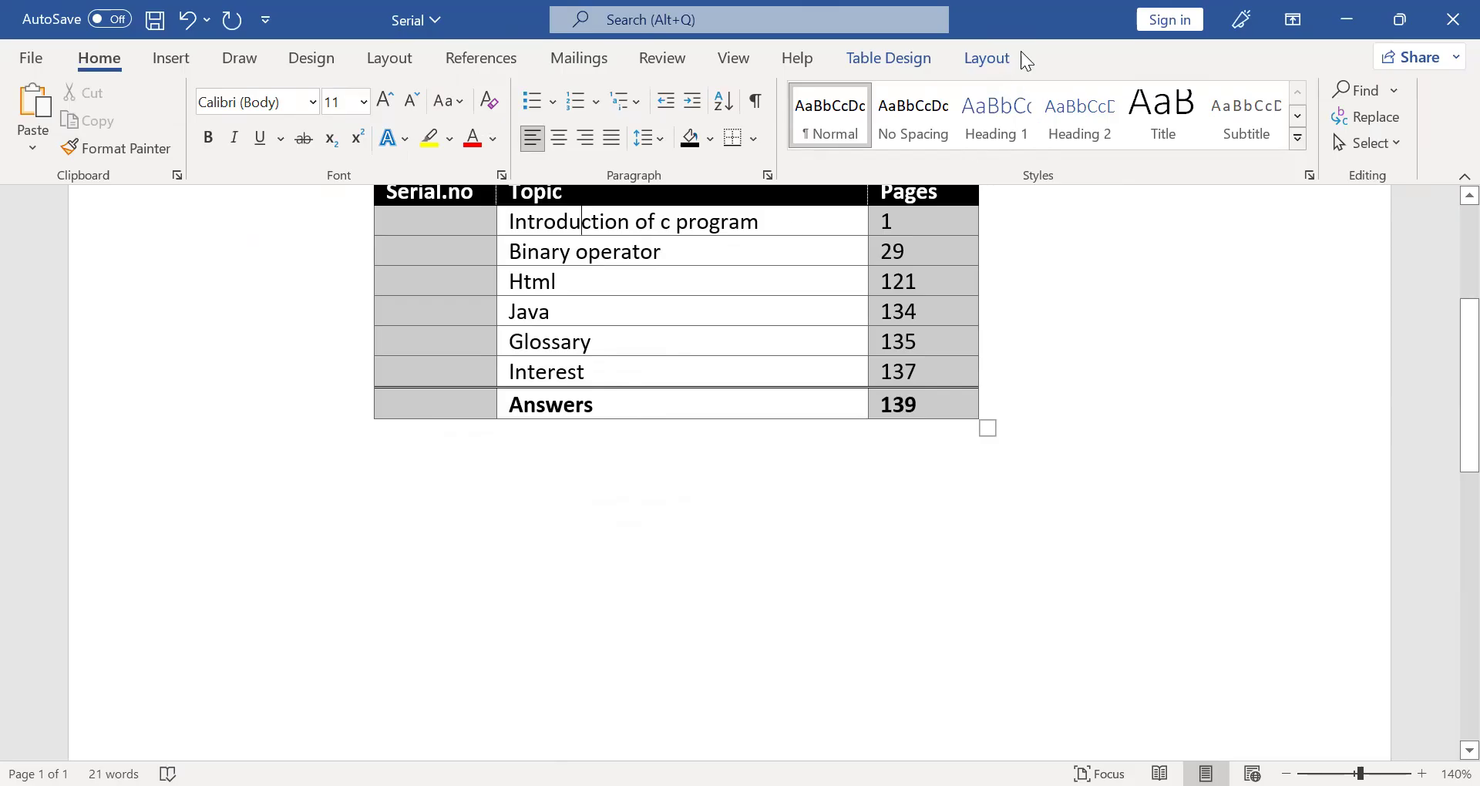
click(986, 59)
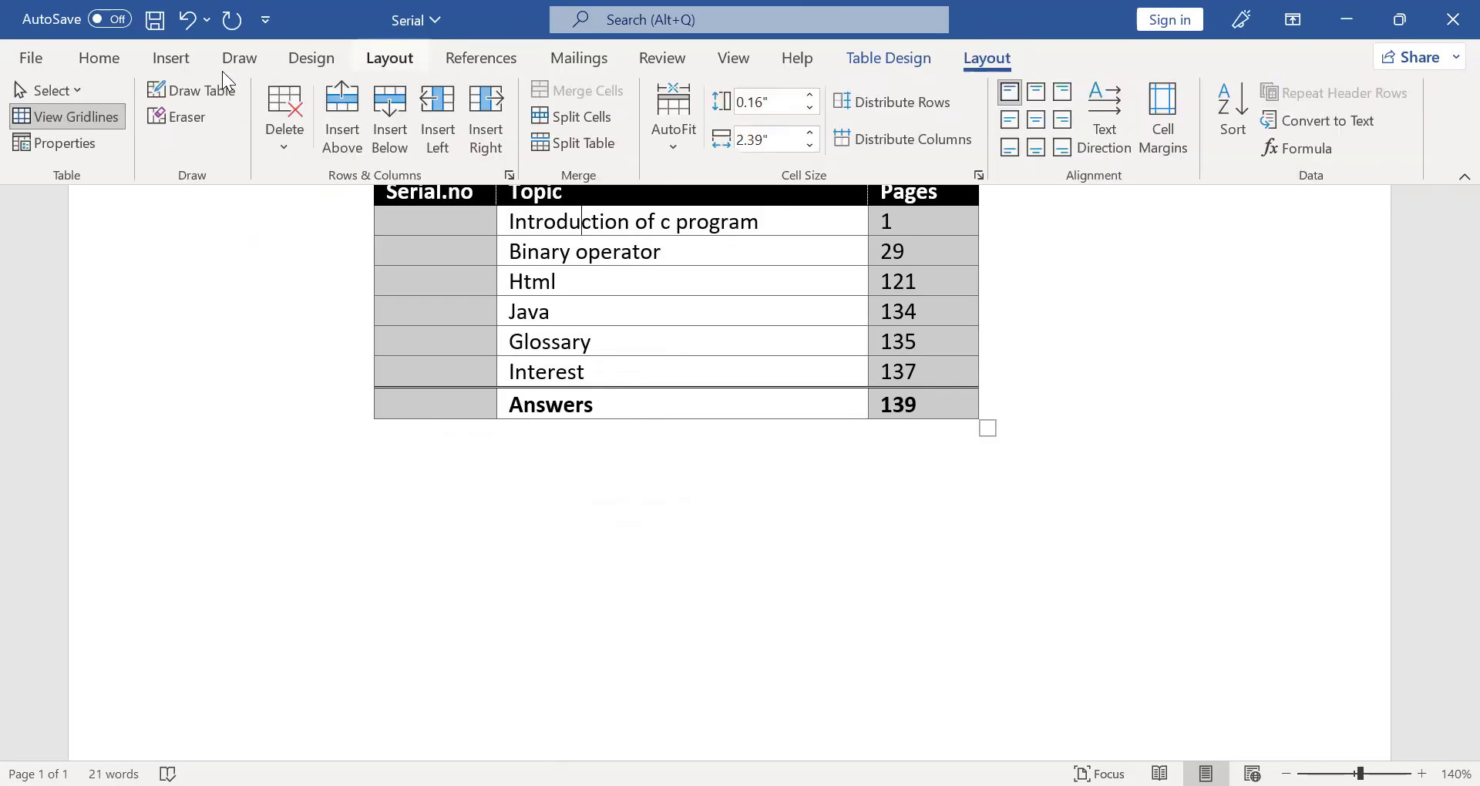
click(337, 113)
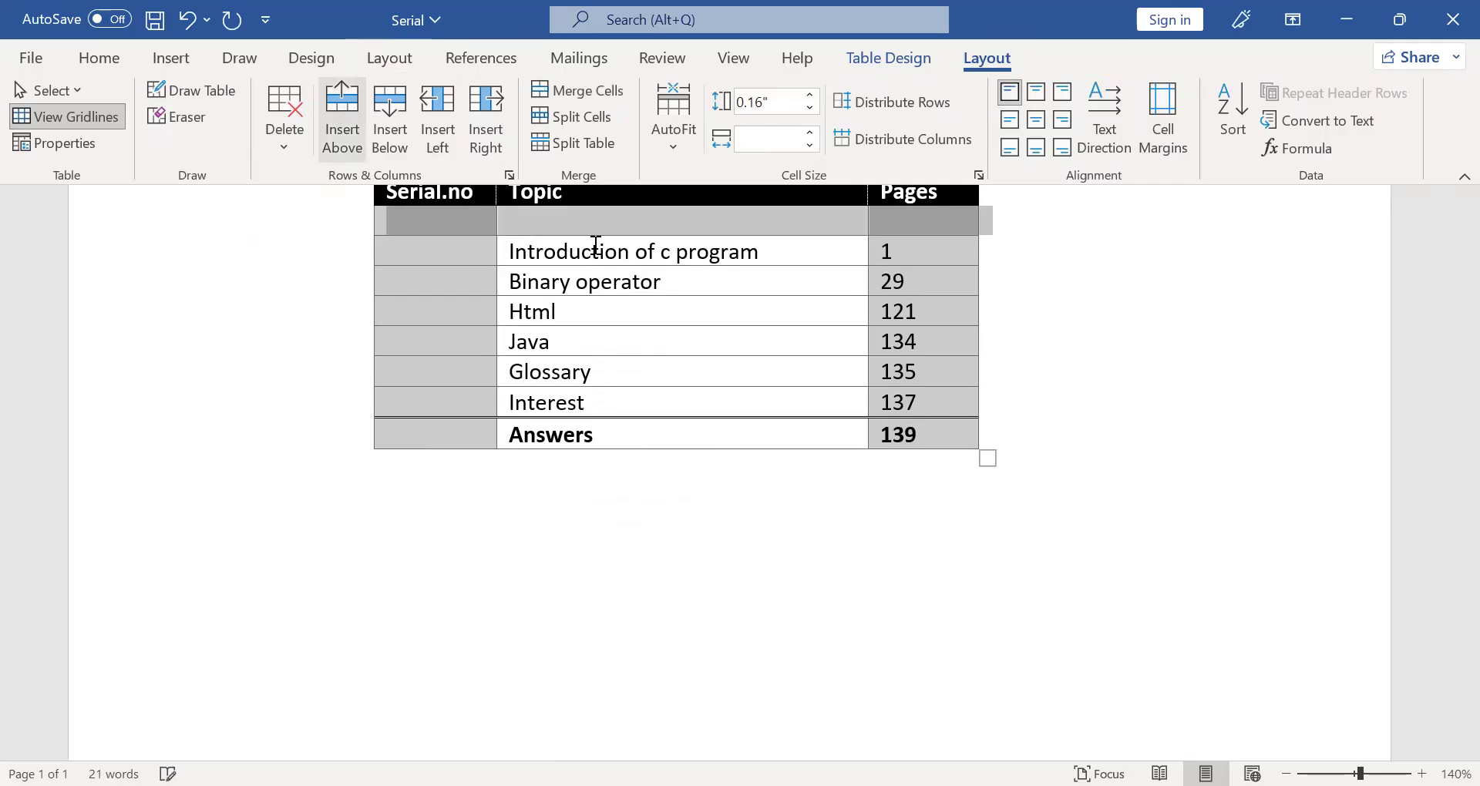
- Insert an empty row above the "Binary operator" row, splitting the table there and moving the lower part down
click(577, 281)
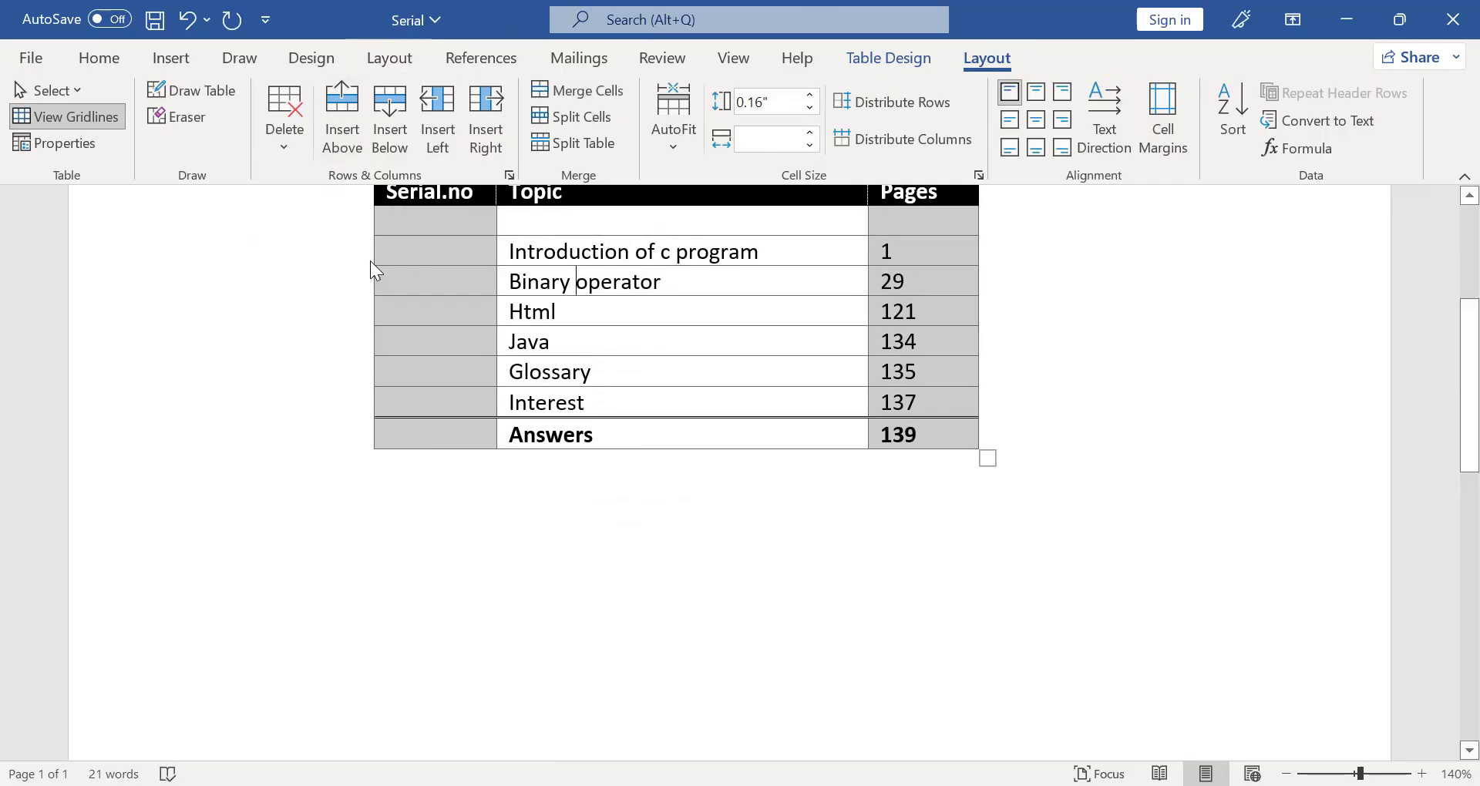
click(366, 266)
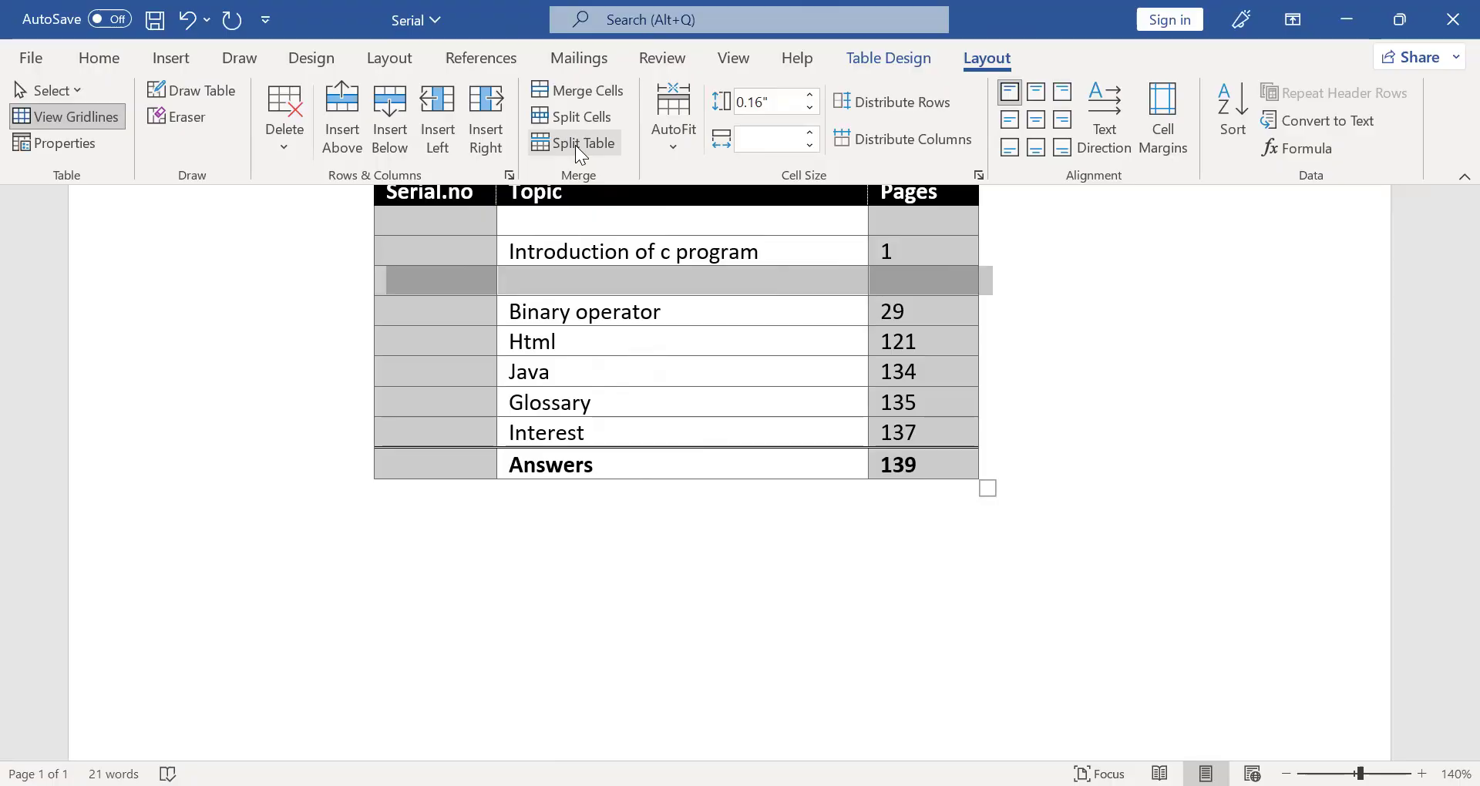
drag(365, 370, 351, 498)
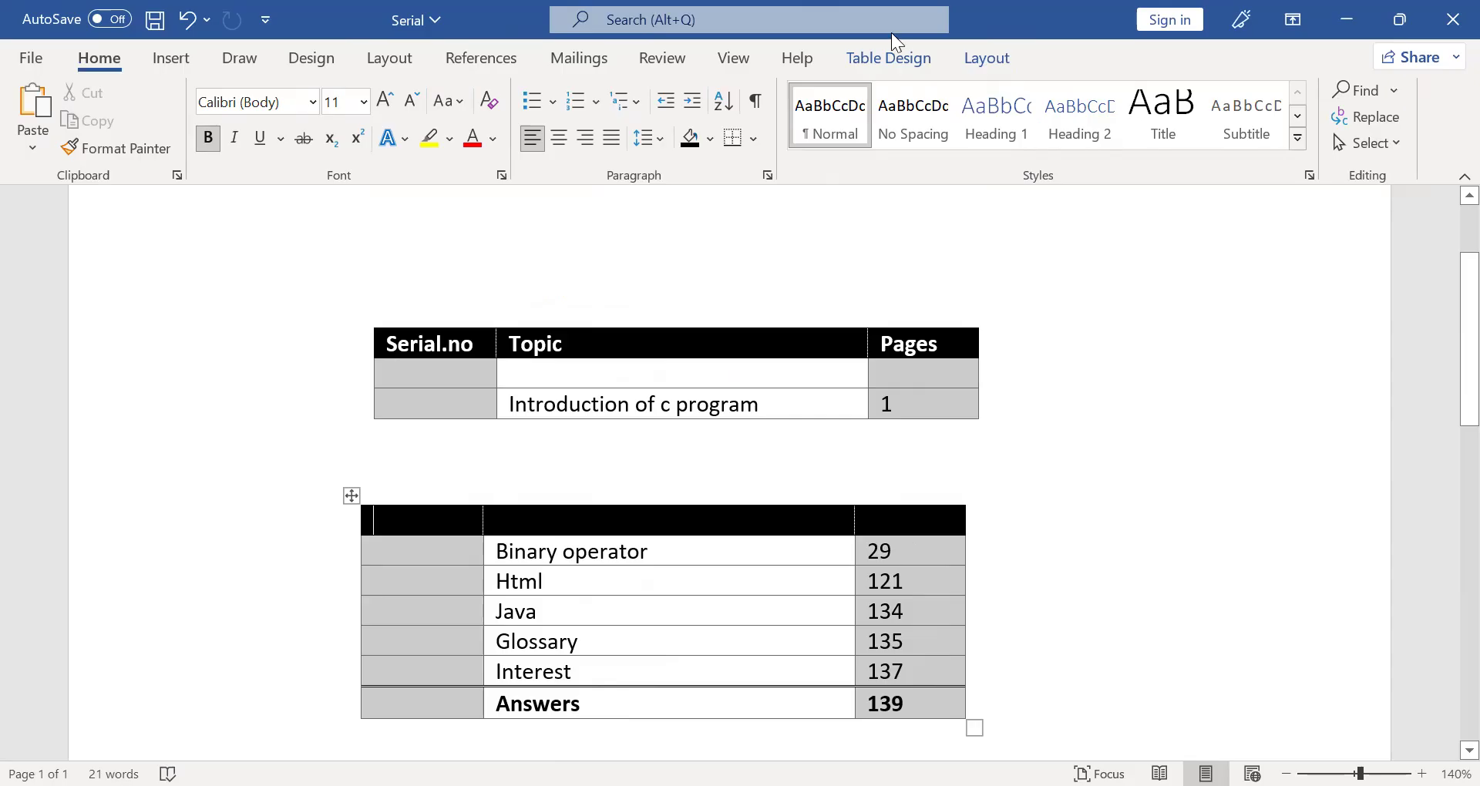
- Undo the table split and both inserted empty rows, keeping the deletion of the surplus rows and text in place
click(972, 66)
key(ctrl+z)
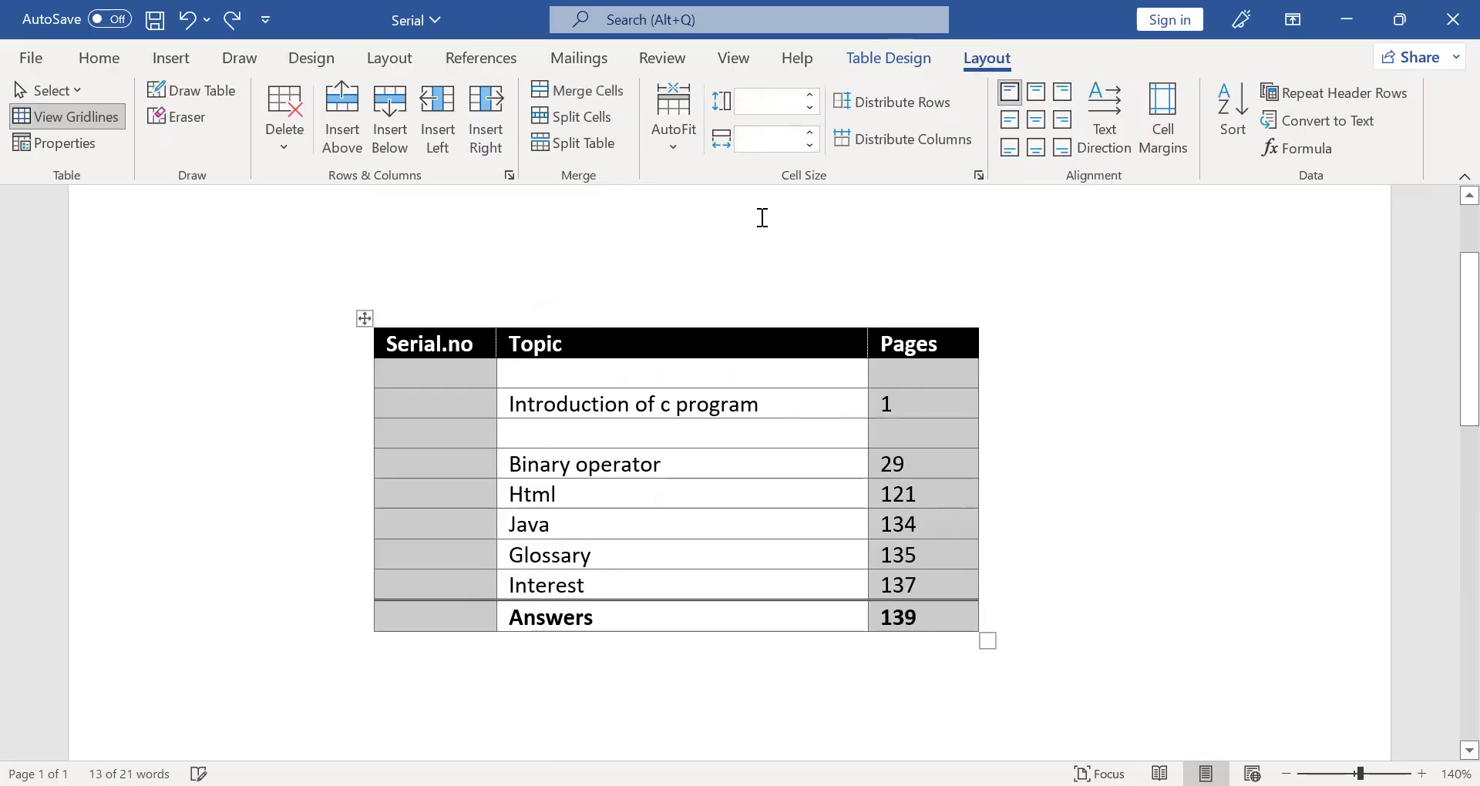
click(995, 438)
click(275, 538)
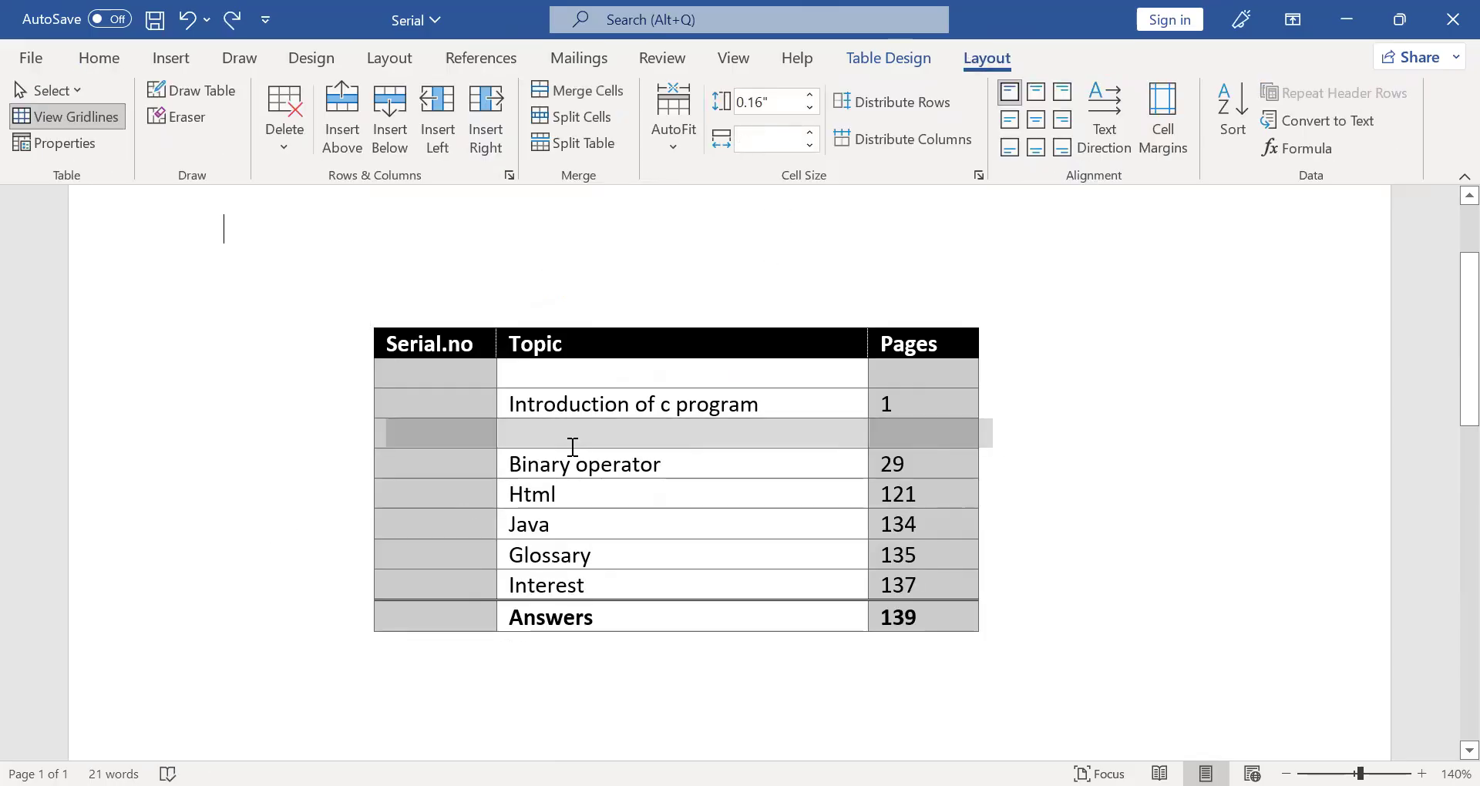
key(ctrl+z)
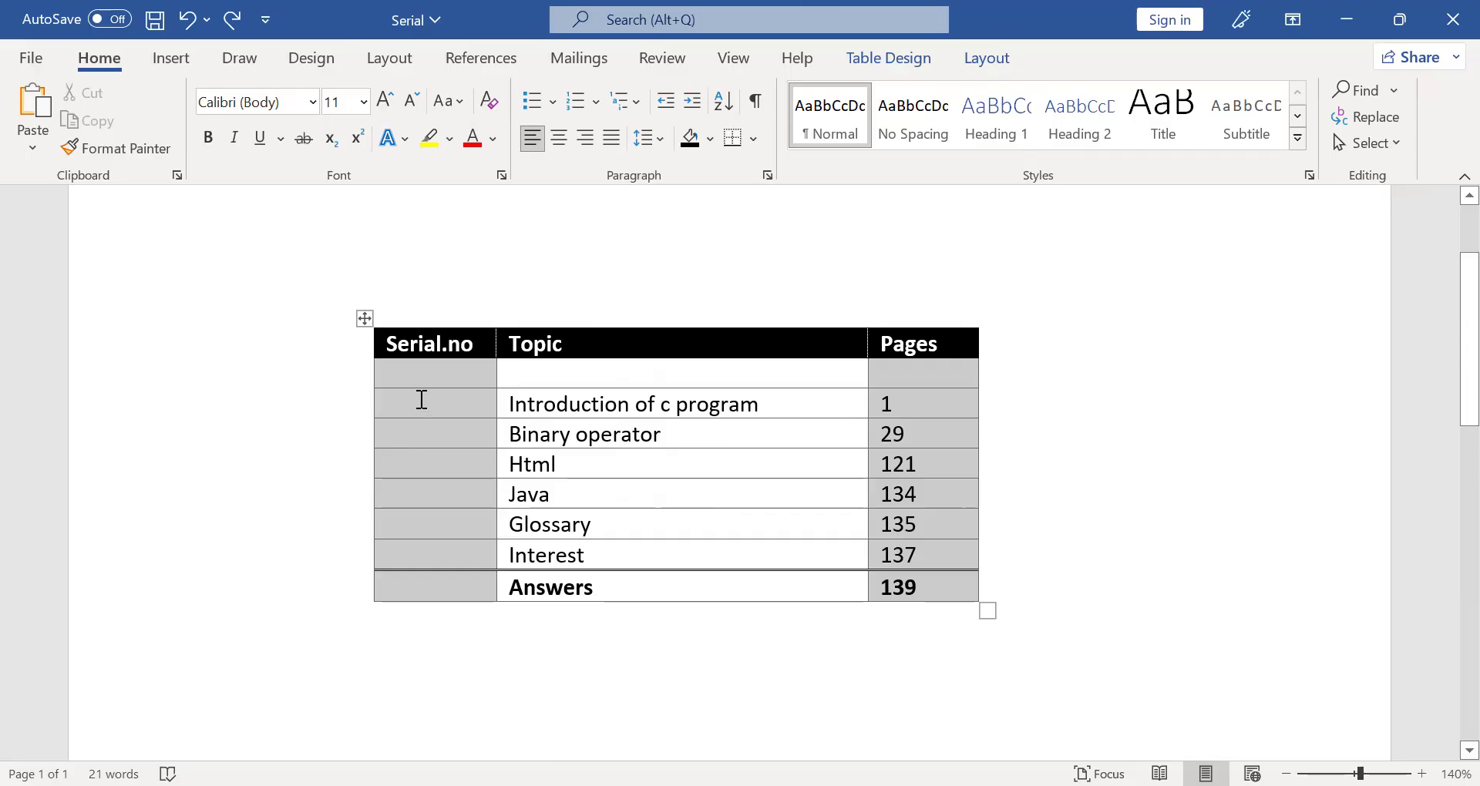
key(ctrl+z)
key(ctrl+z)
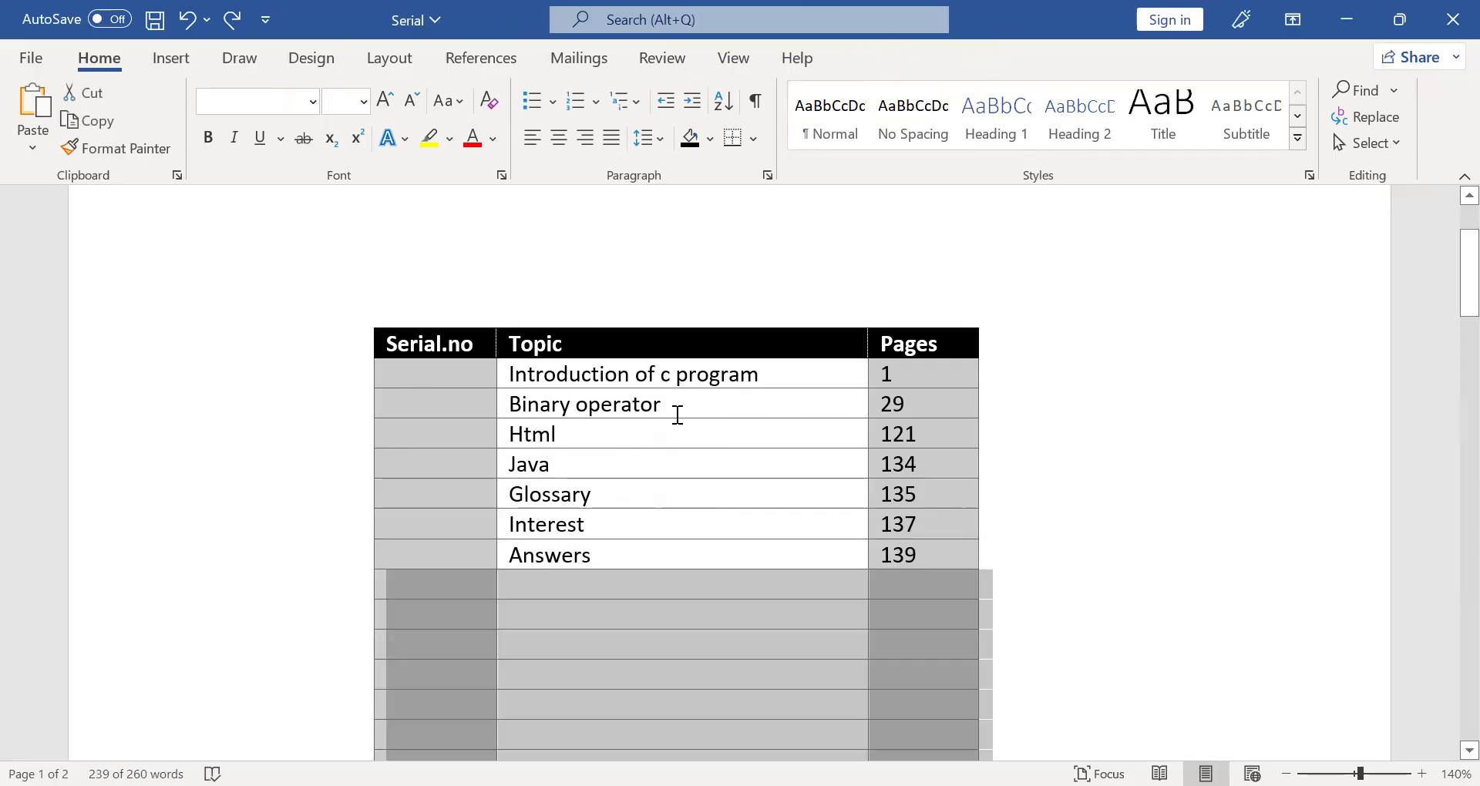
key(ctrl+y)
- Set the height of all rows below the table's header row to 0.5"
drag(459, 365, 922, 566)
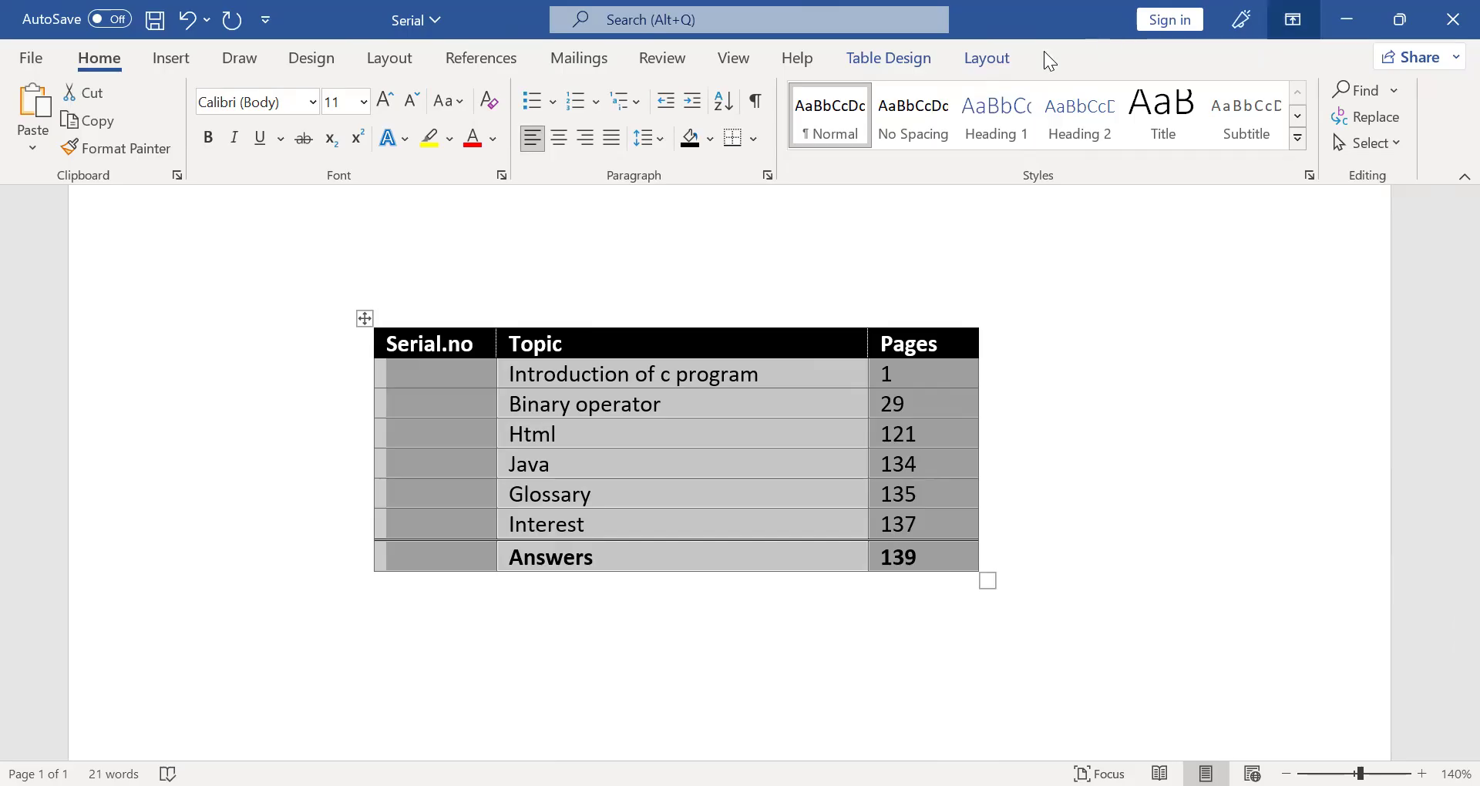
click(966, 62)
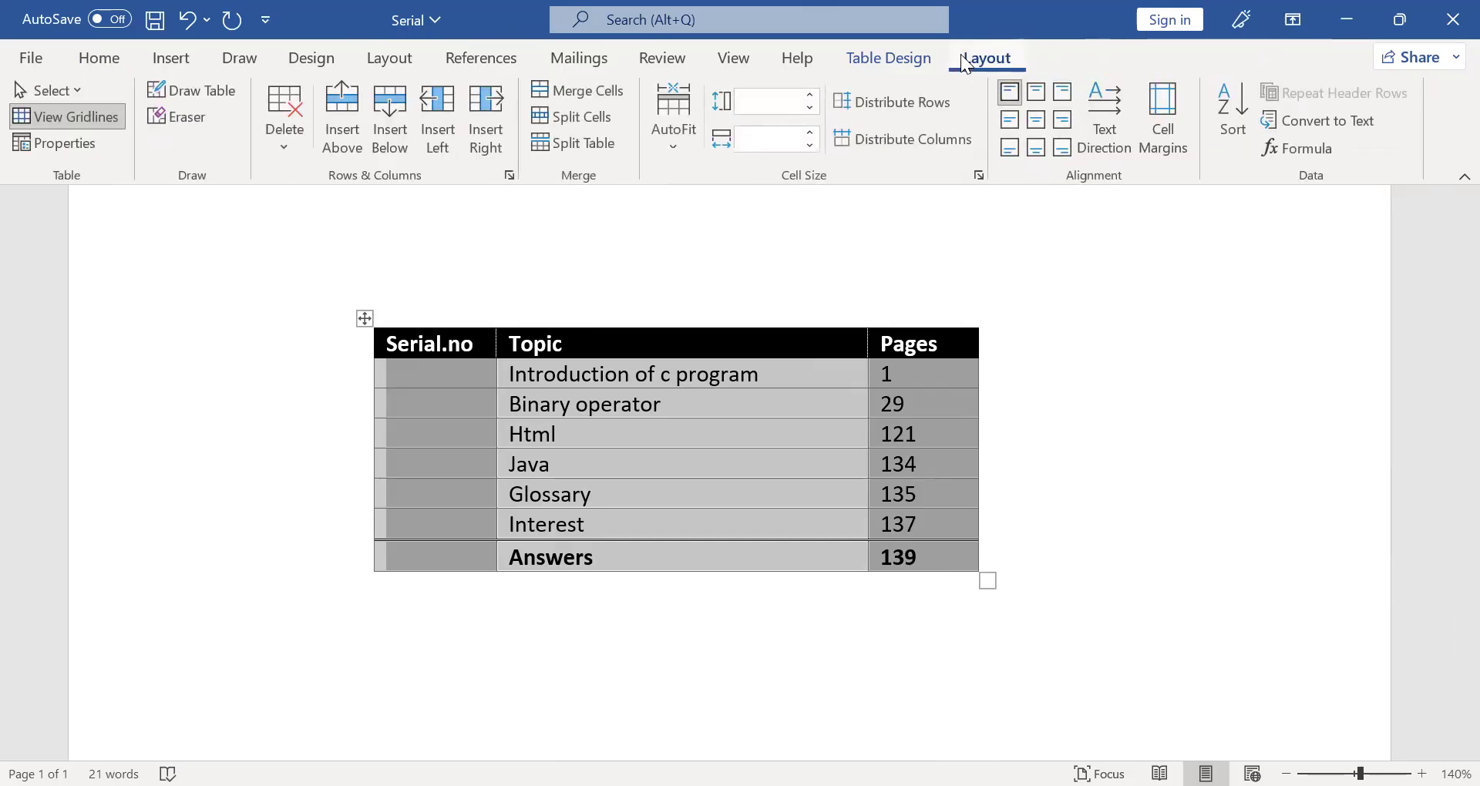
click(811, 94)
click(811, 94)
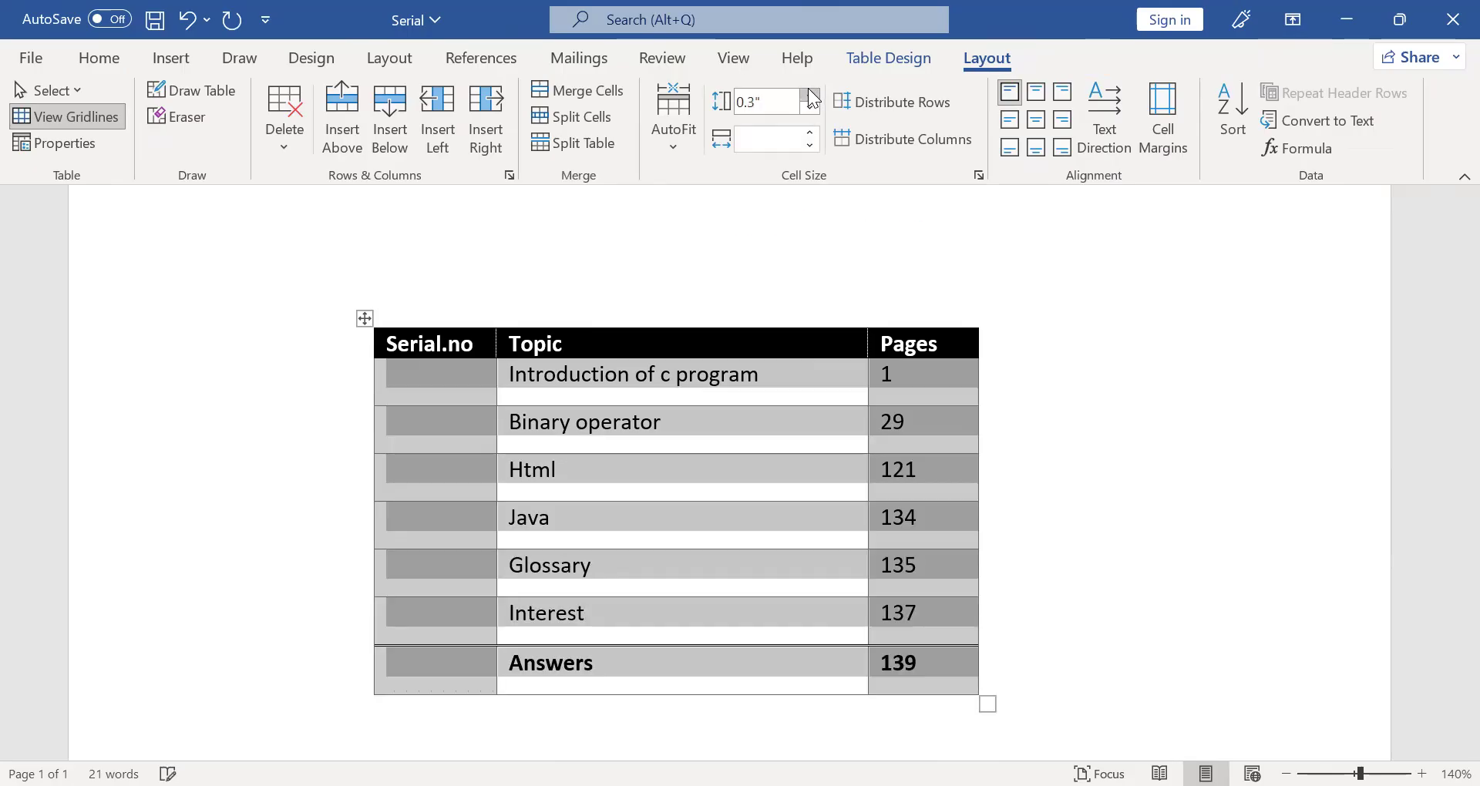
click(811, 94)
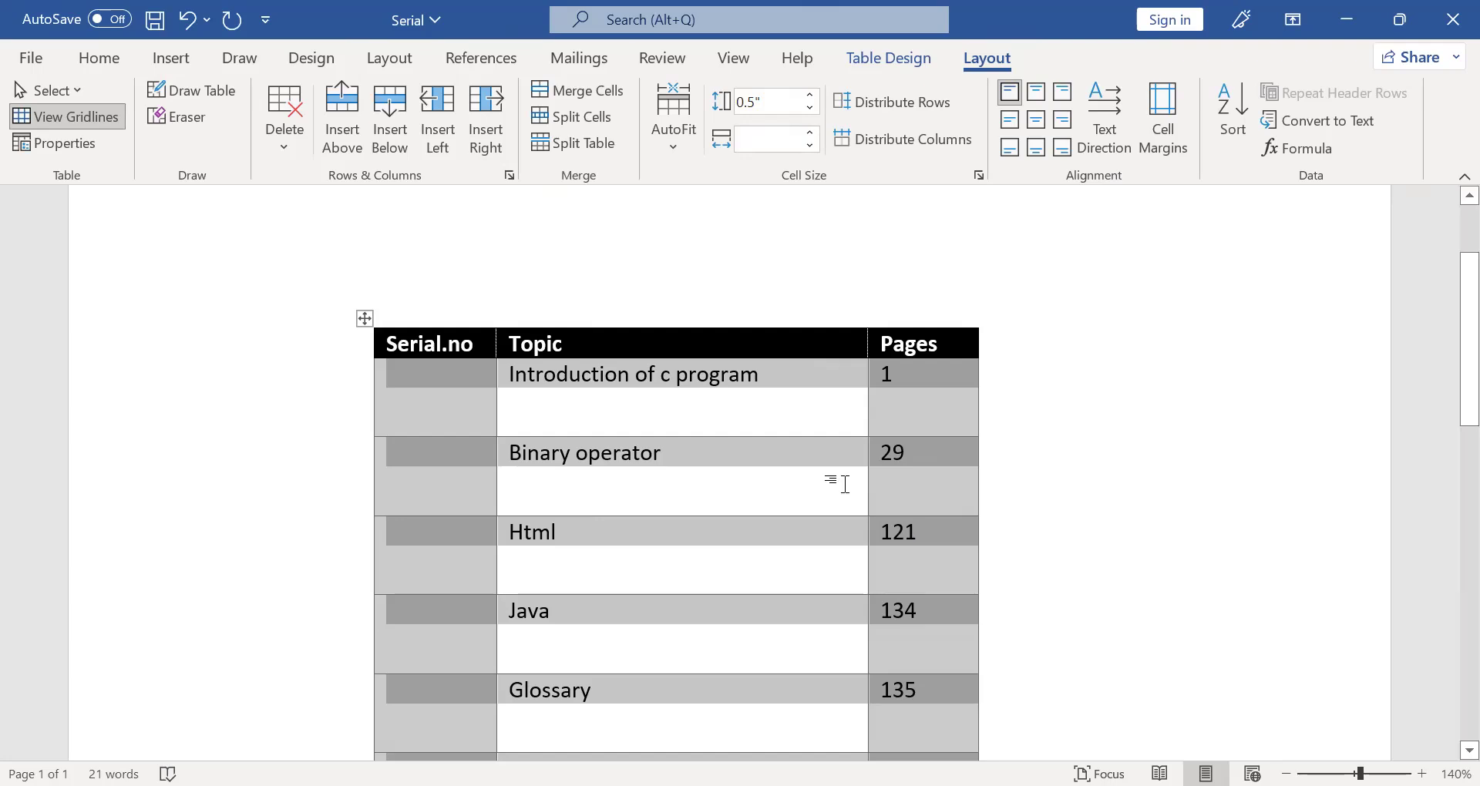
click(960, 453)
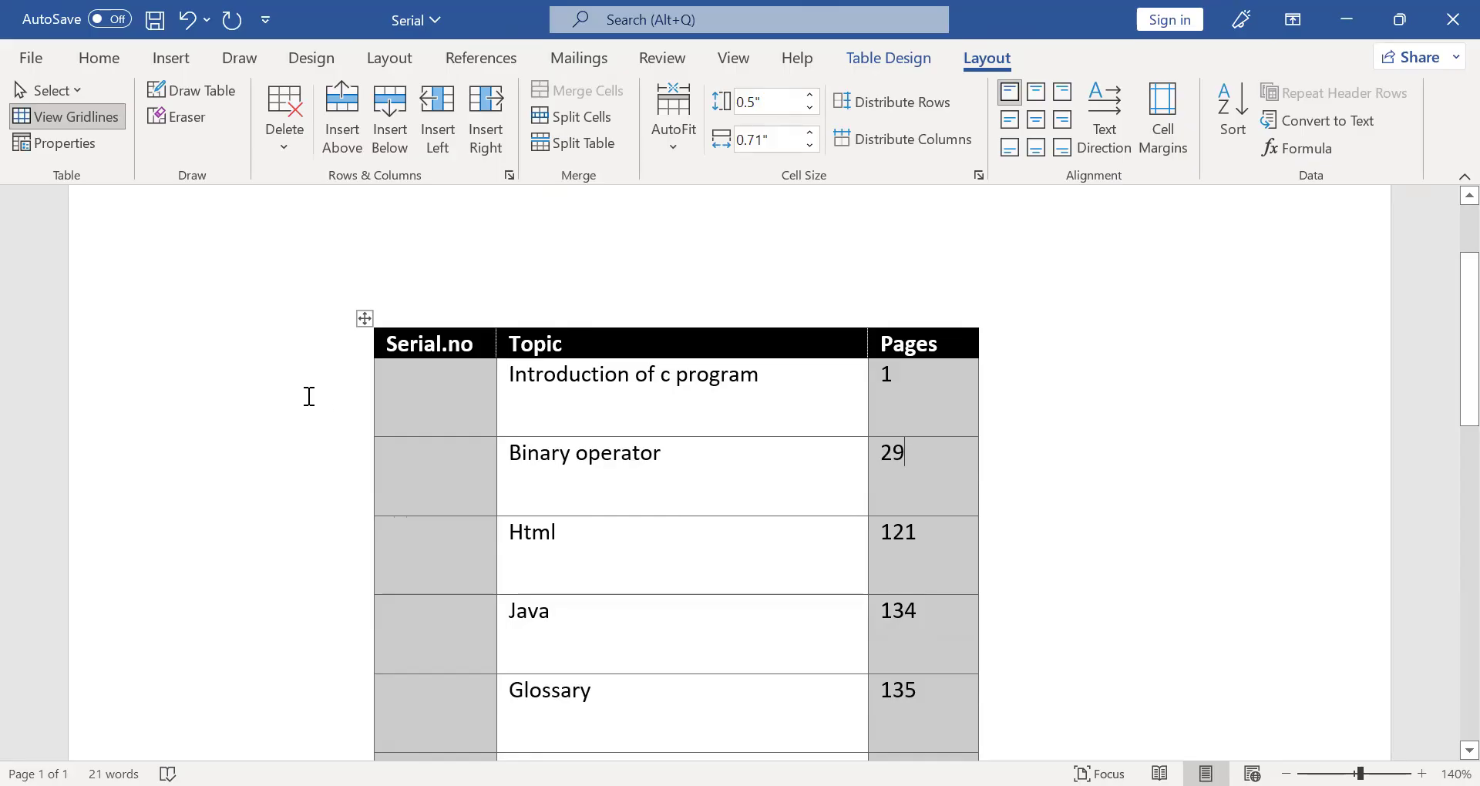
- Center the text of the whole table both horizontally and vertically, trying center-left and bottom-right cell alignment along the way
drag(530, 389, 334, 350)
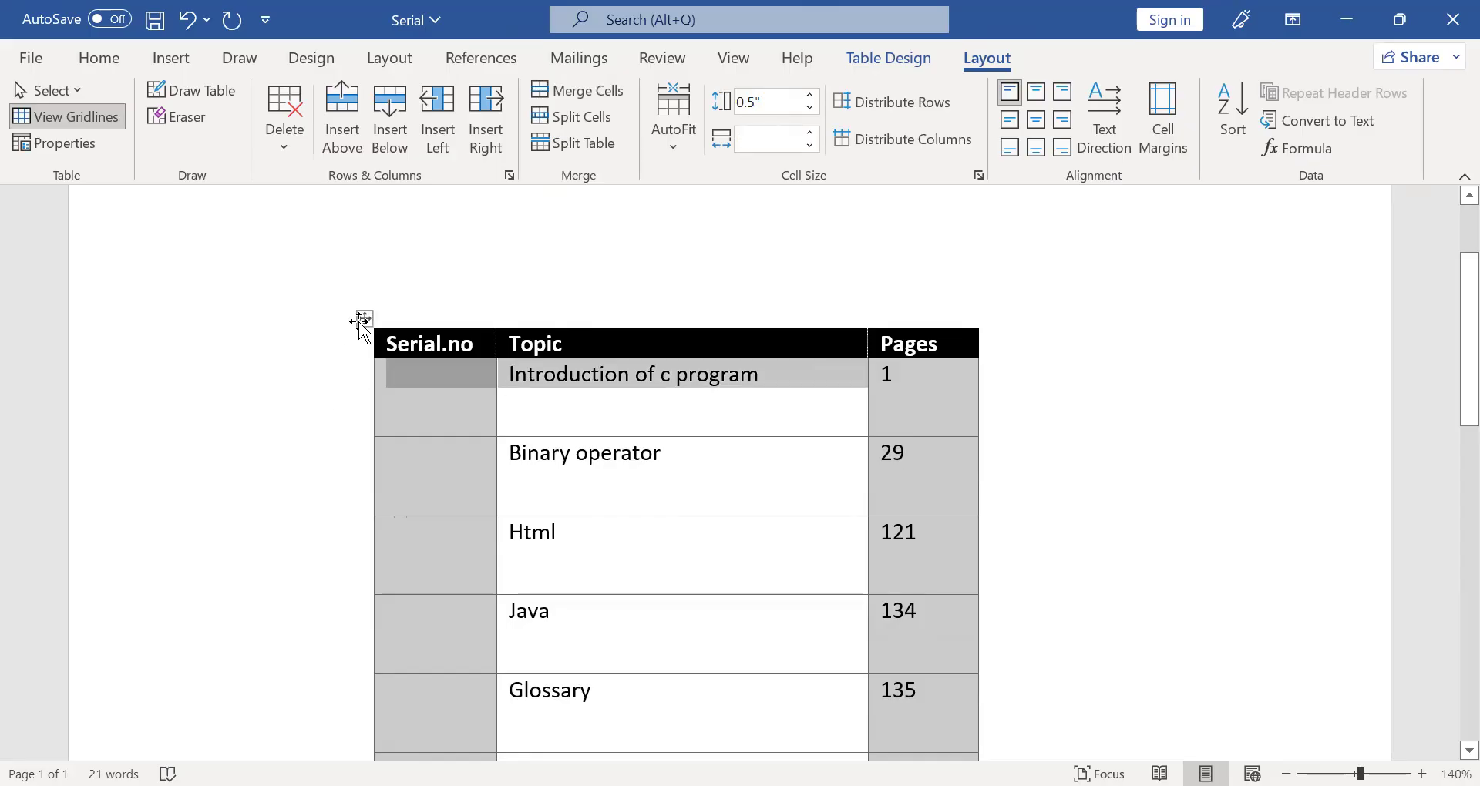
click(365, 318)
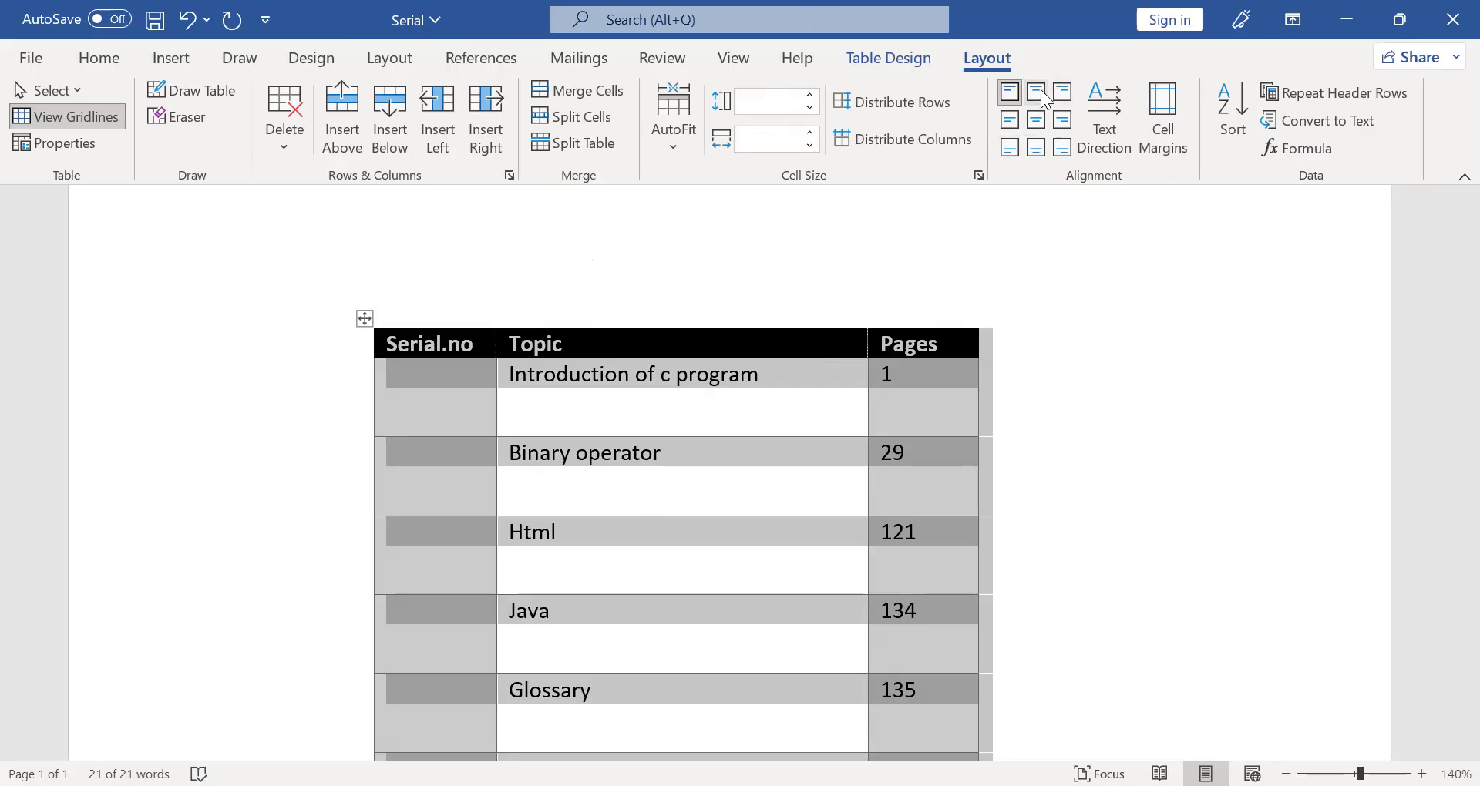
click(1008, 123)
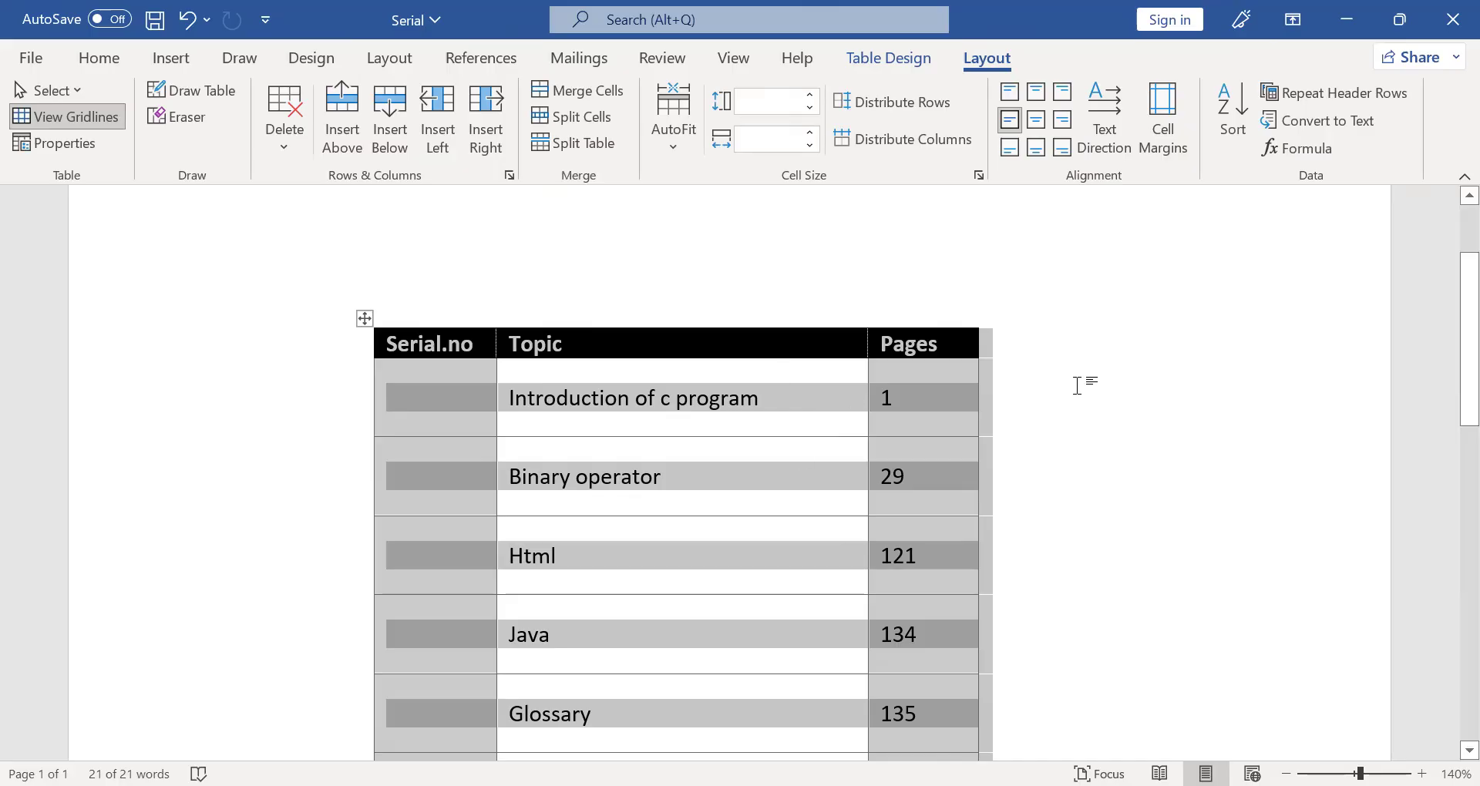
click(1033, 126)
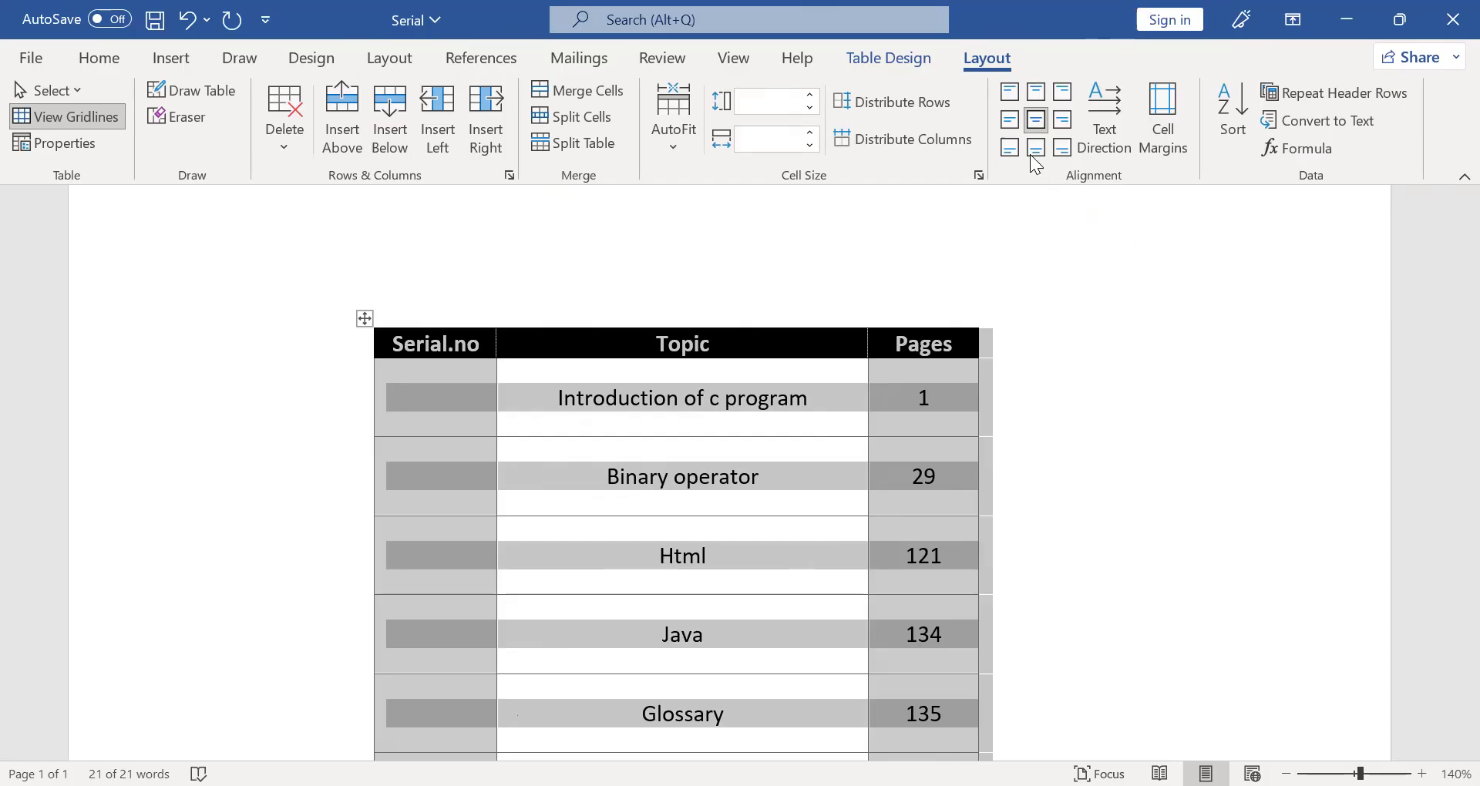
click(1063, 148)
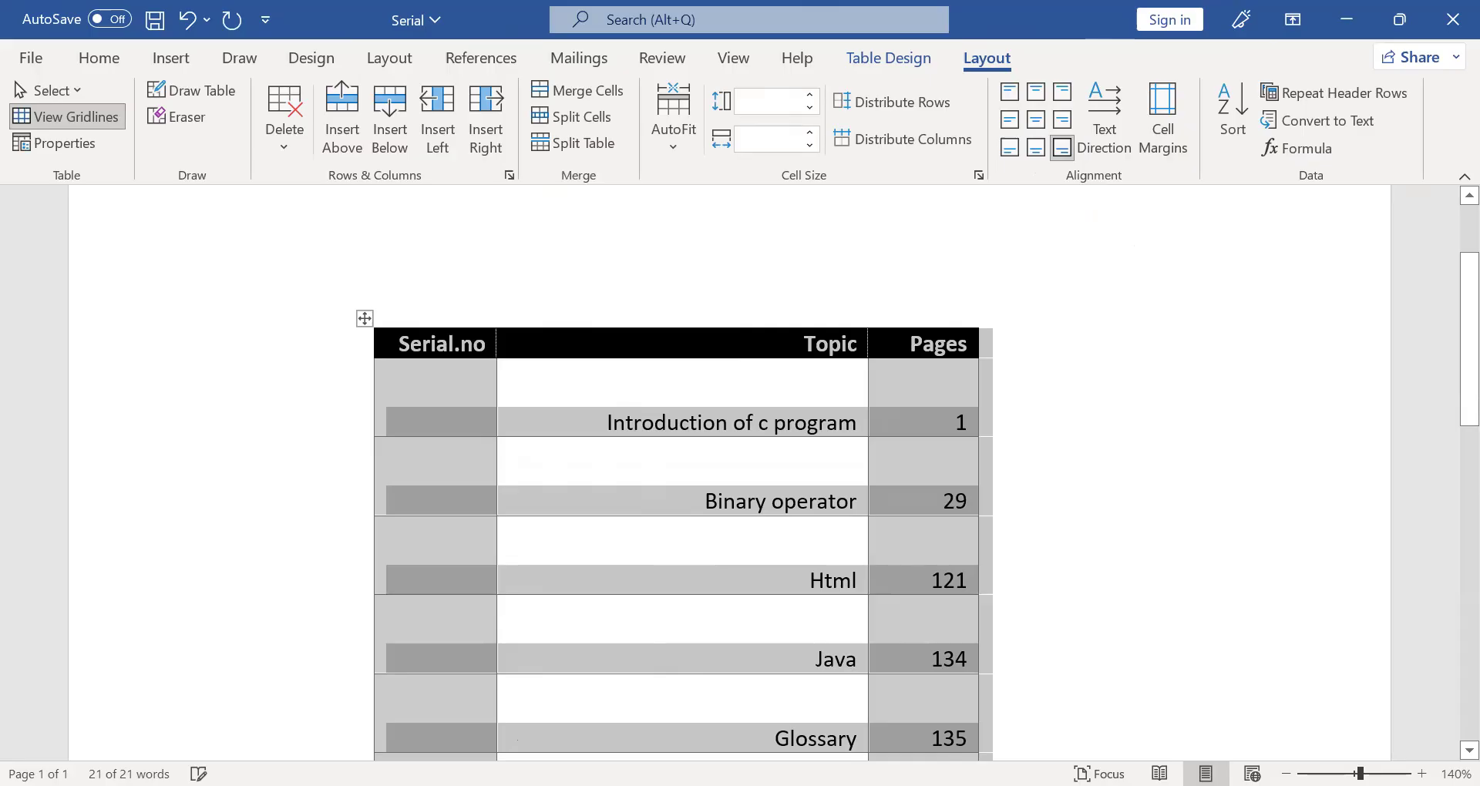
click(1035, 120)
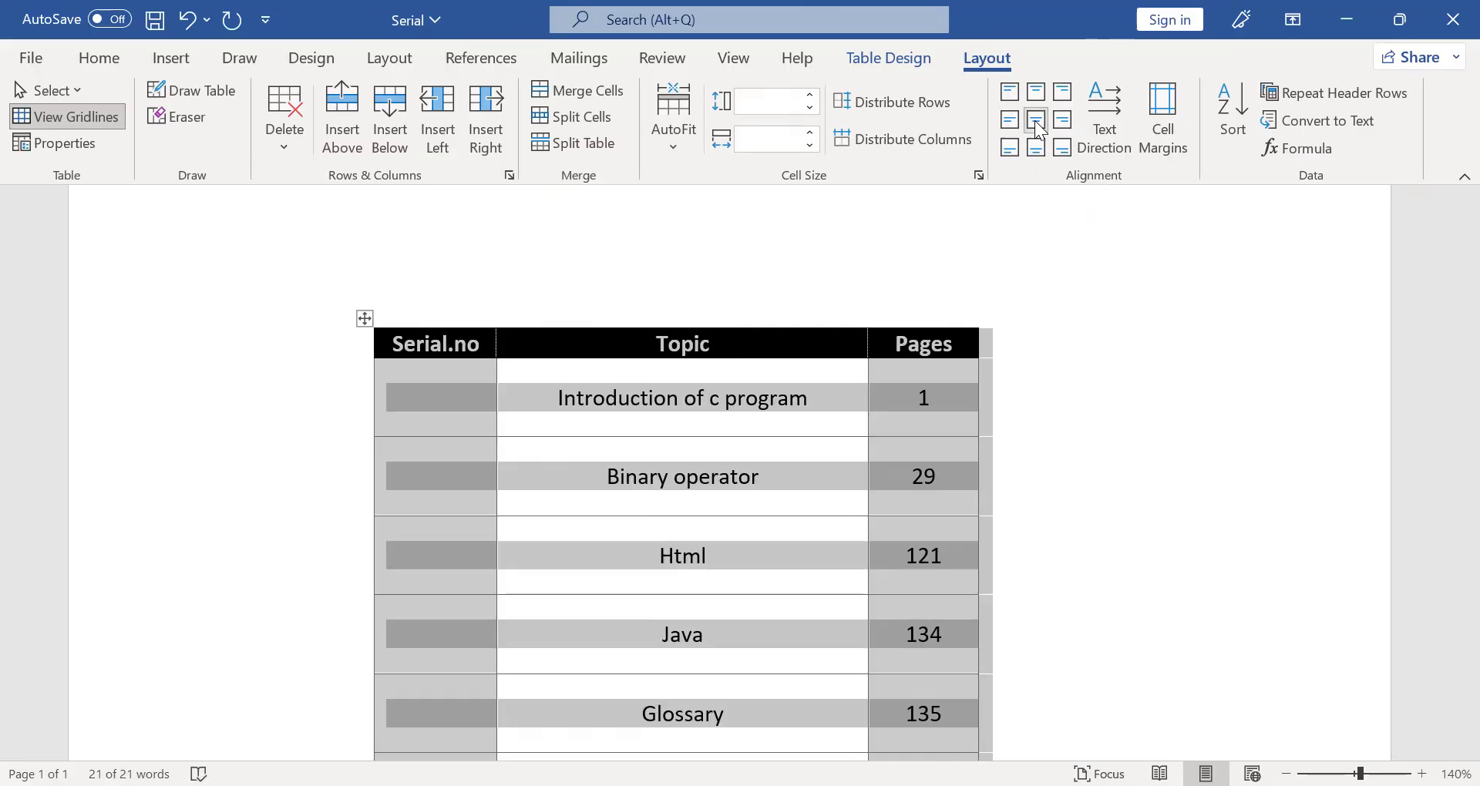
- Distribute all the table's rows and columns evenly
click(900, 108)
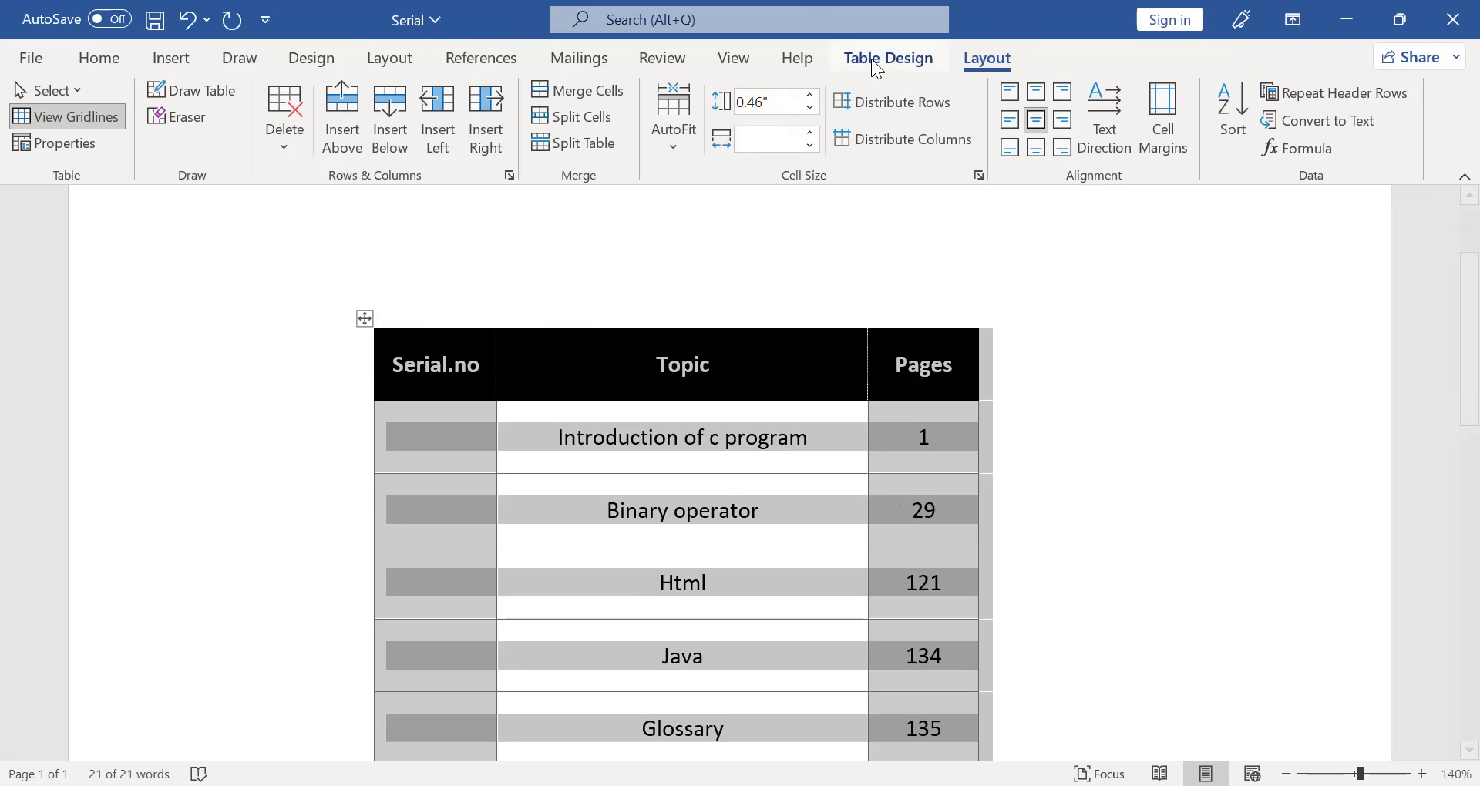
click(895, 148)
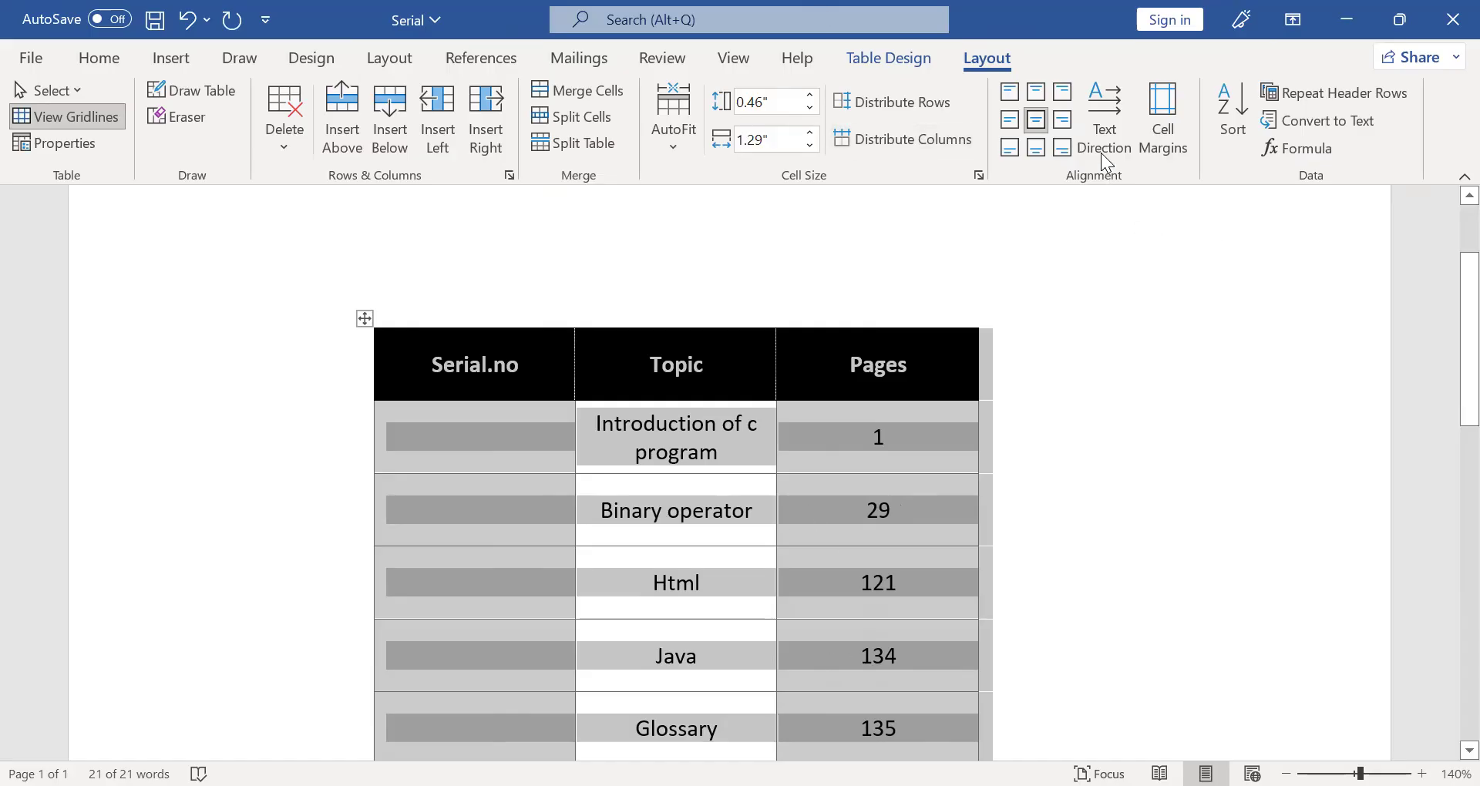
- Cycle the text direction of the whole table twice through both vertical orientations and back to horizontal
click(1098, 108)
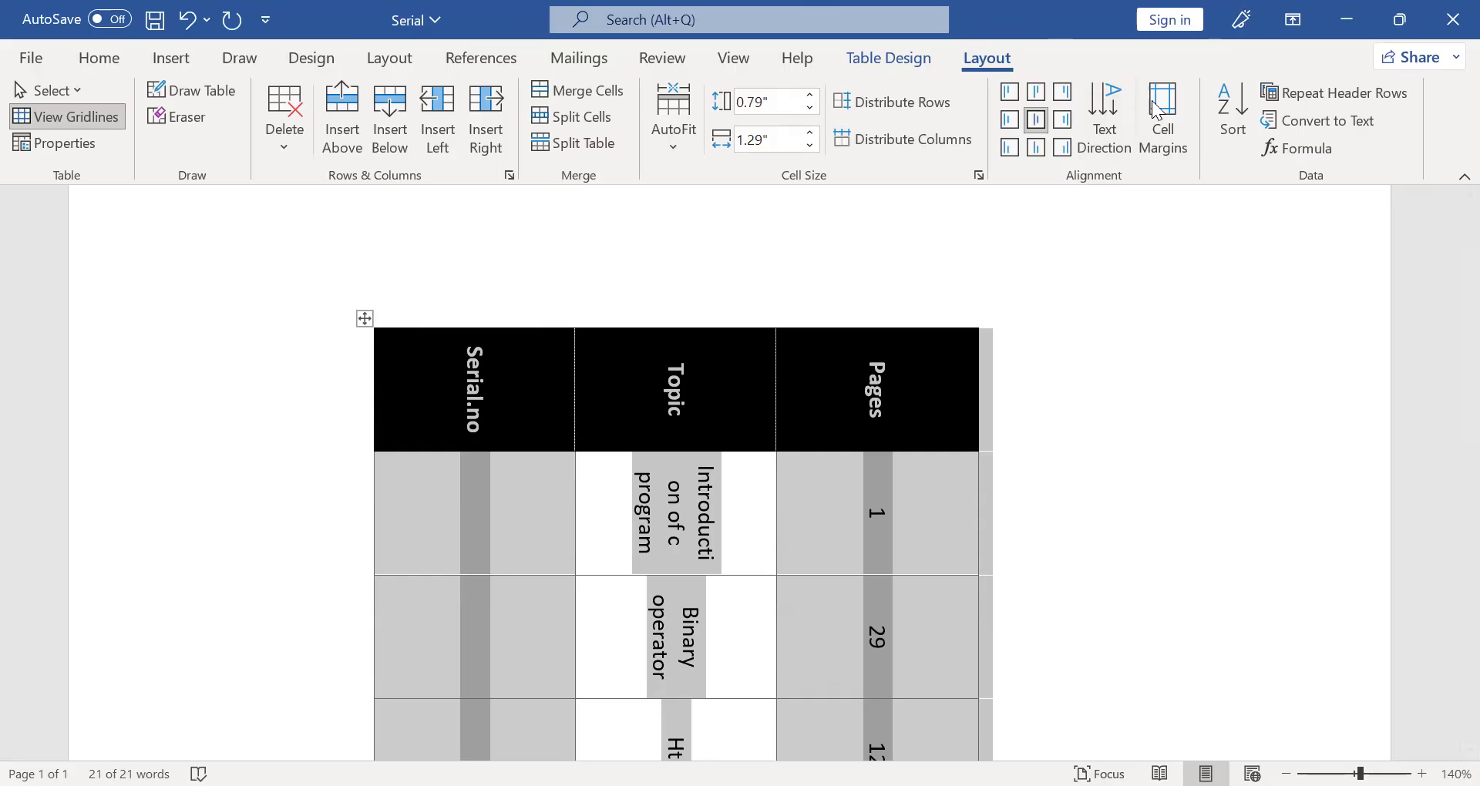
click(1126, 115)
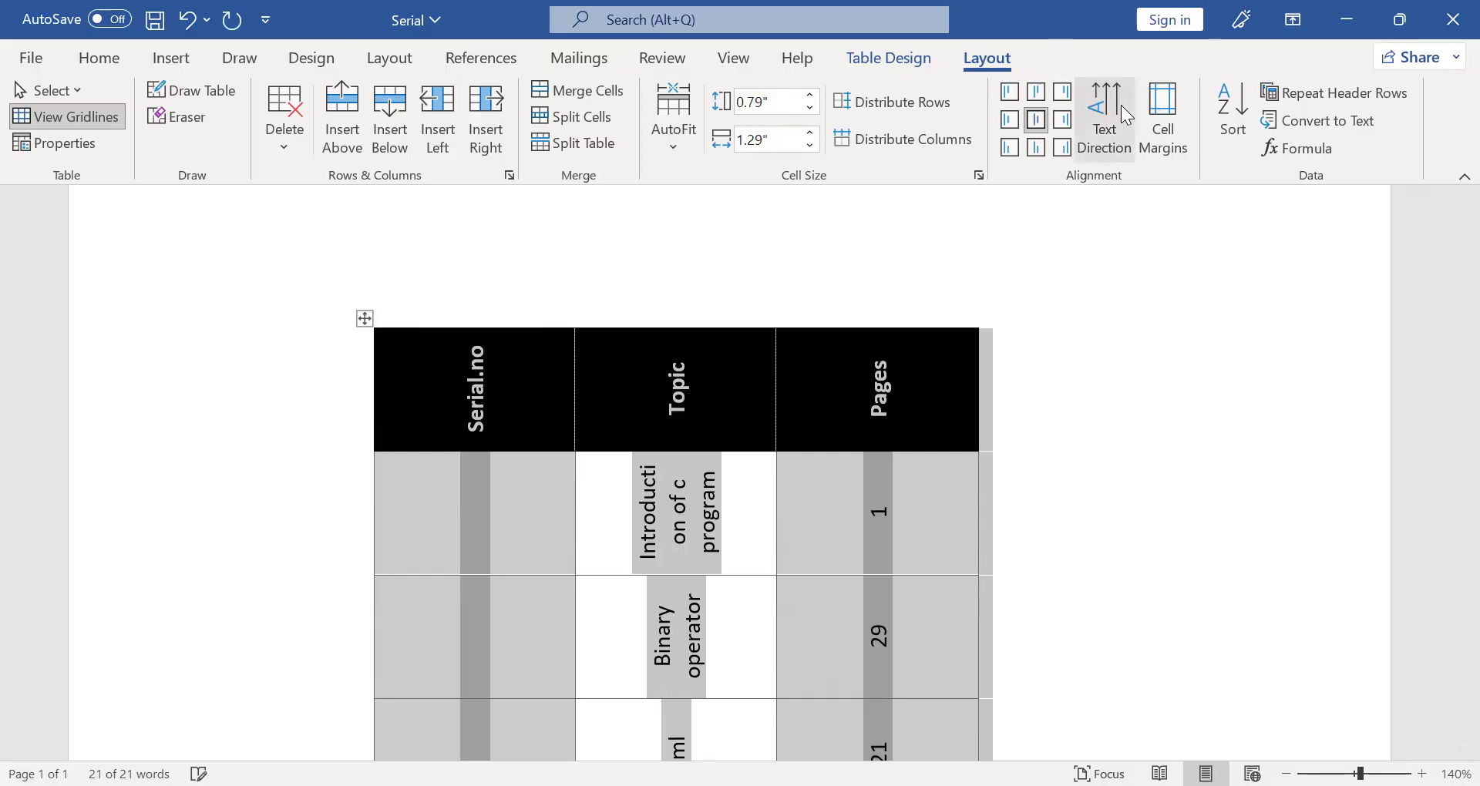
click(1127, 114)
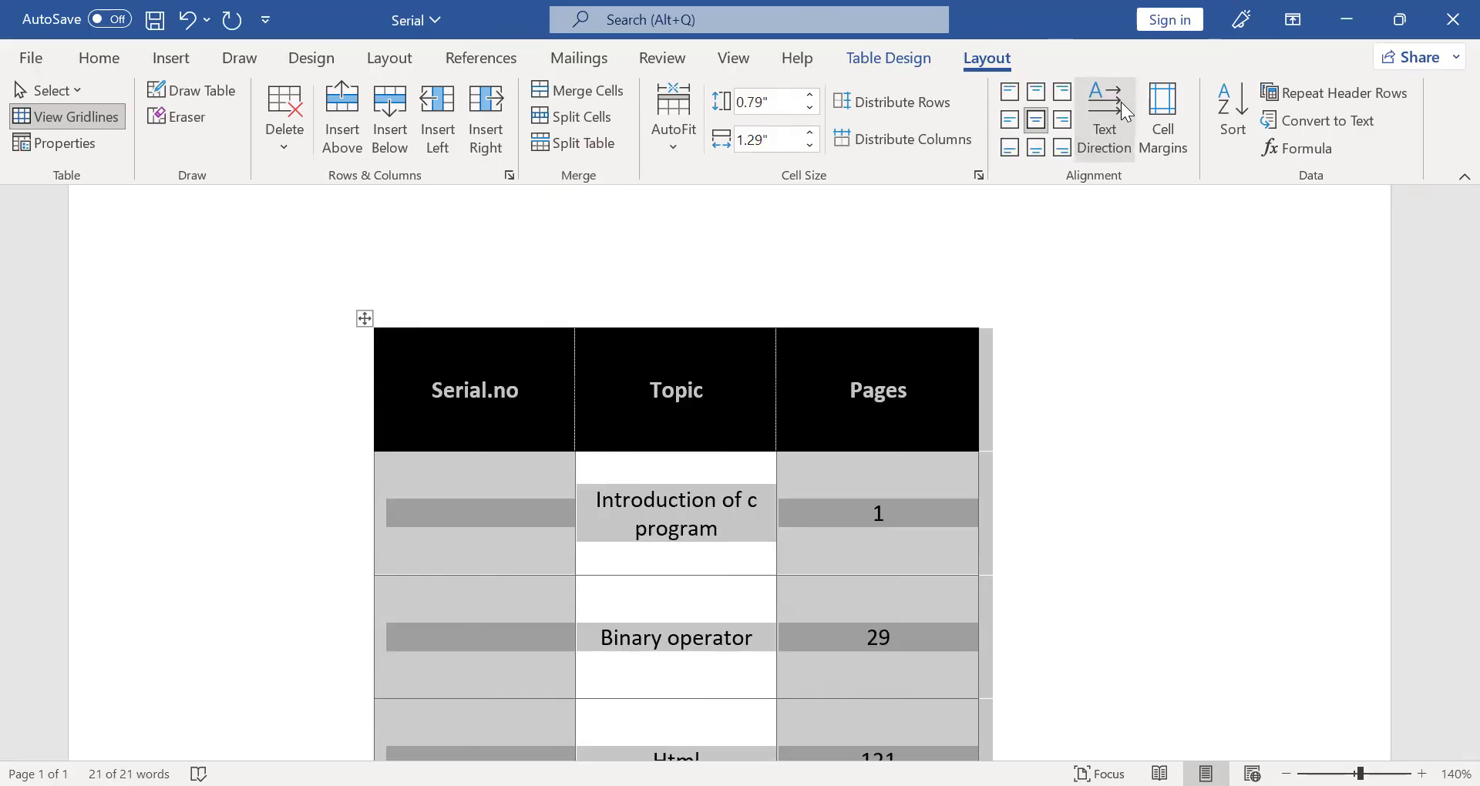
click(1126, 114)
click(1126, 114)
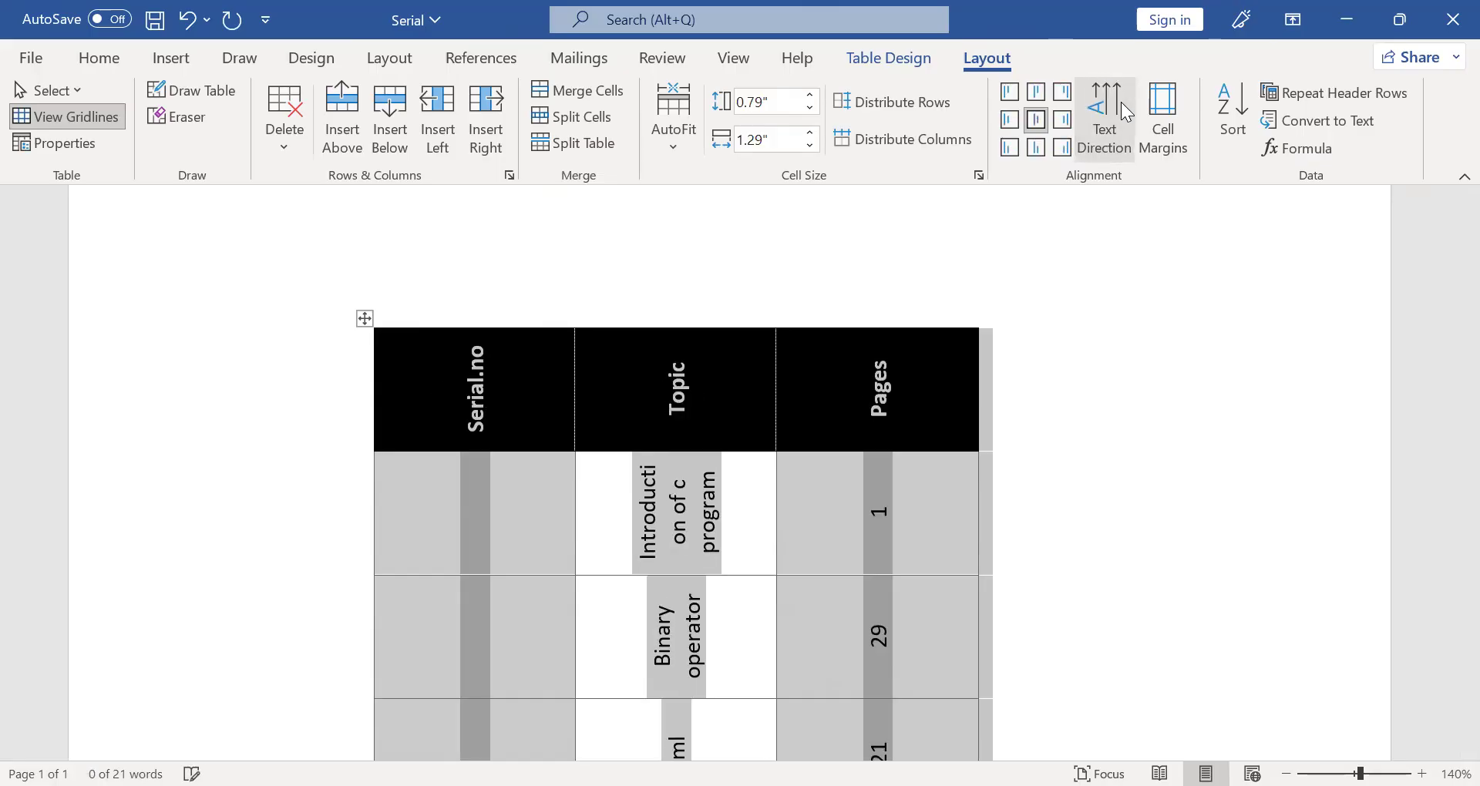
click(1127, 114)
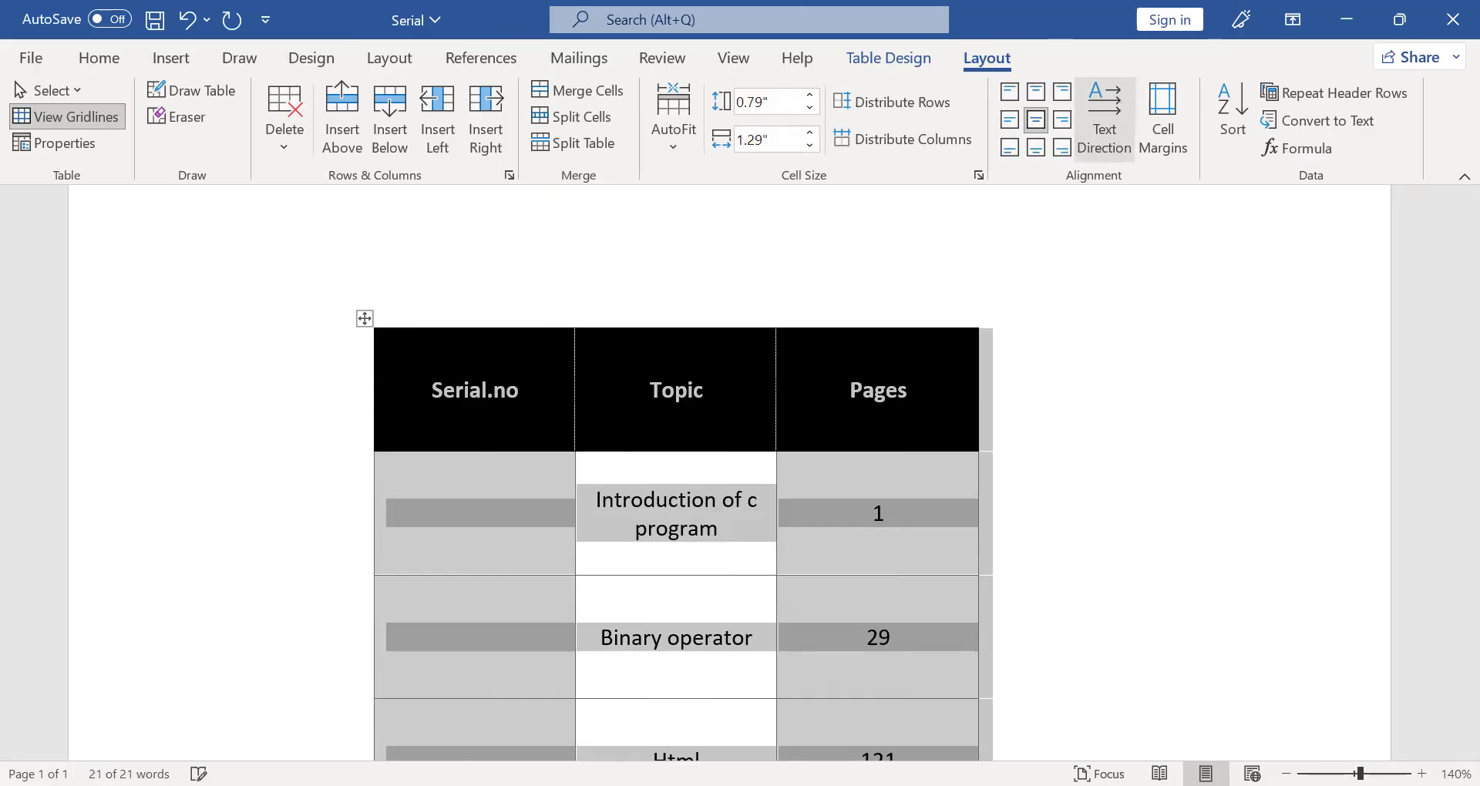
- Rotate the text of the "Introduction of c program" cell to read vertically downward
click(671, 580)
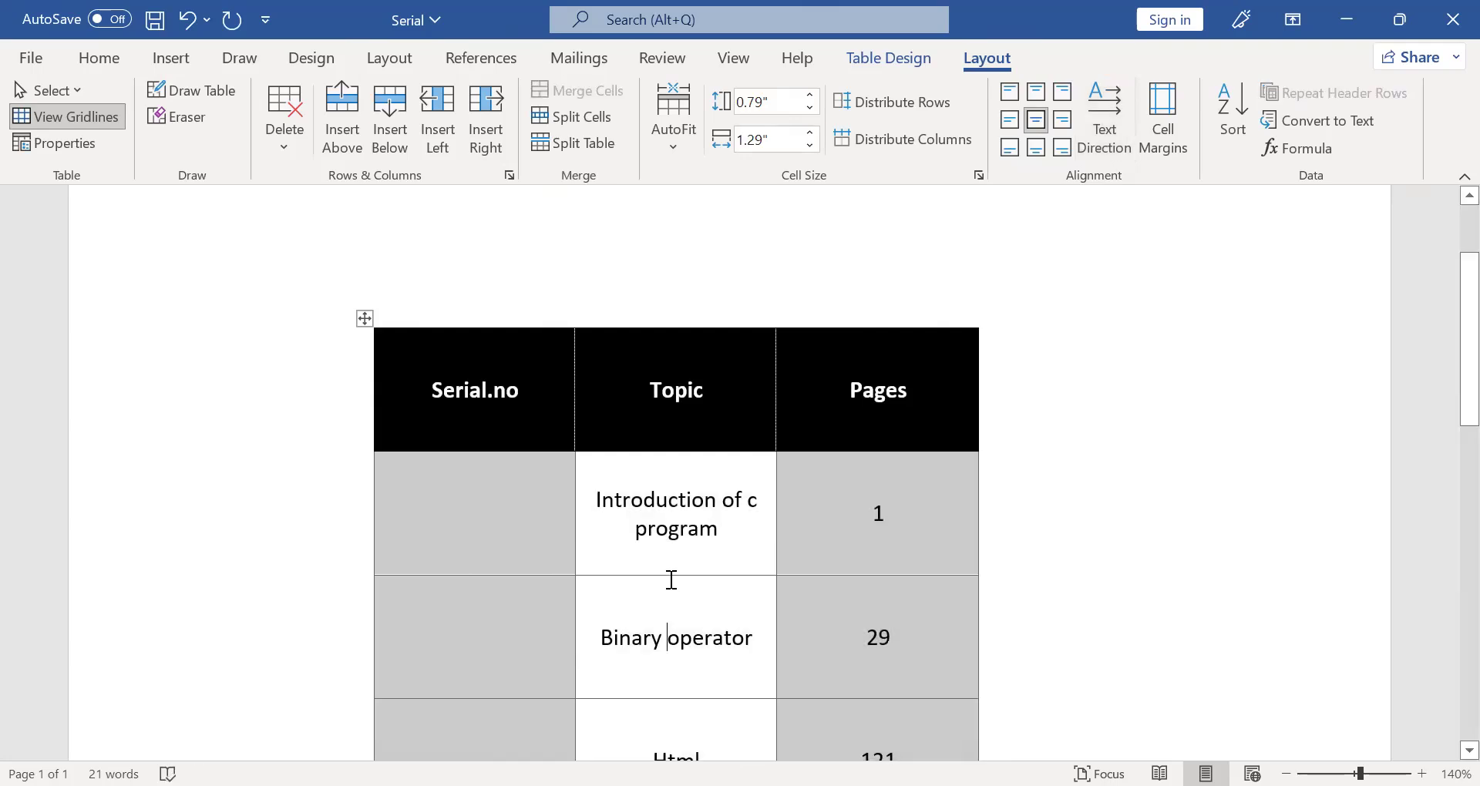
triple_click(673, 524)
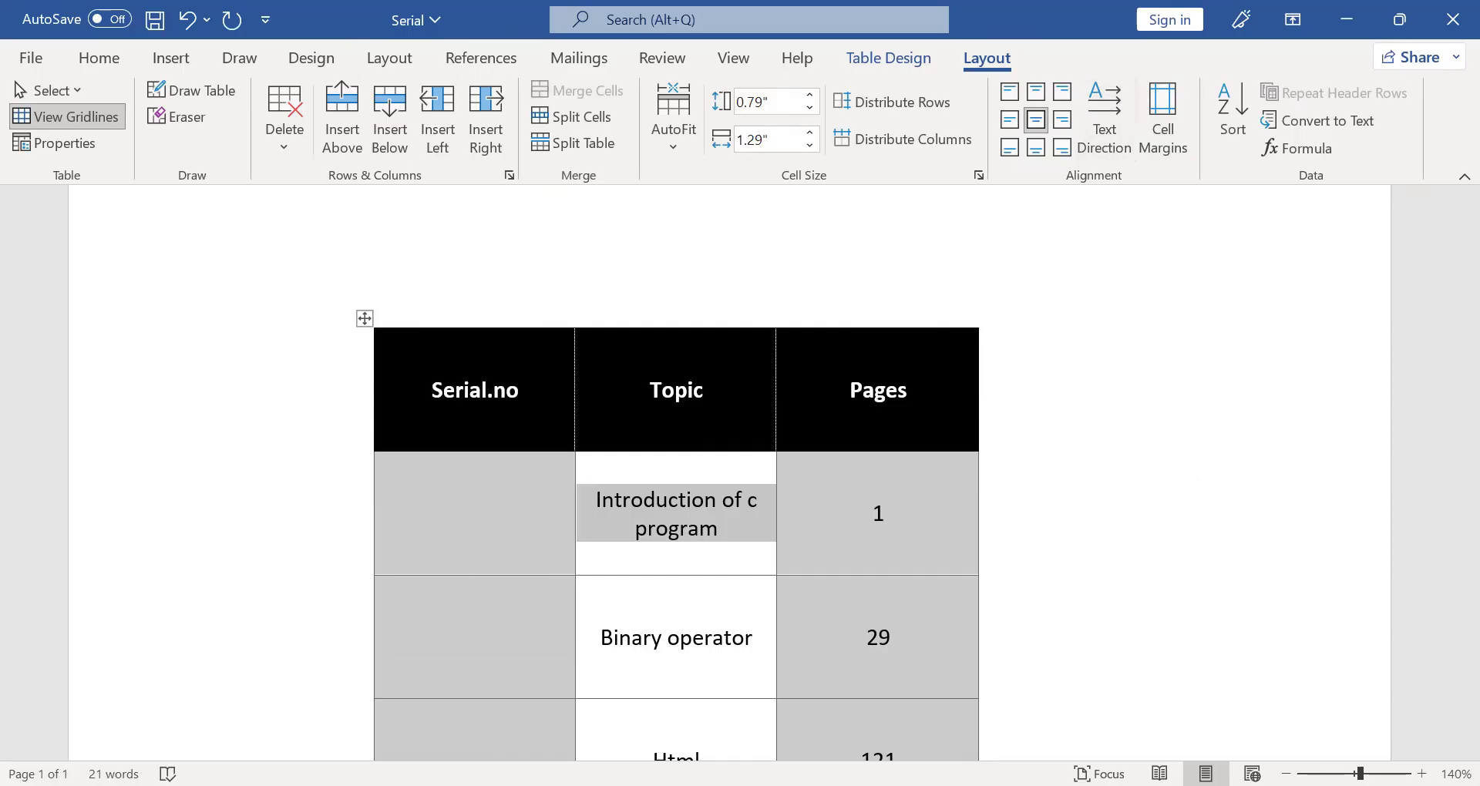
click(1107, 115)
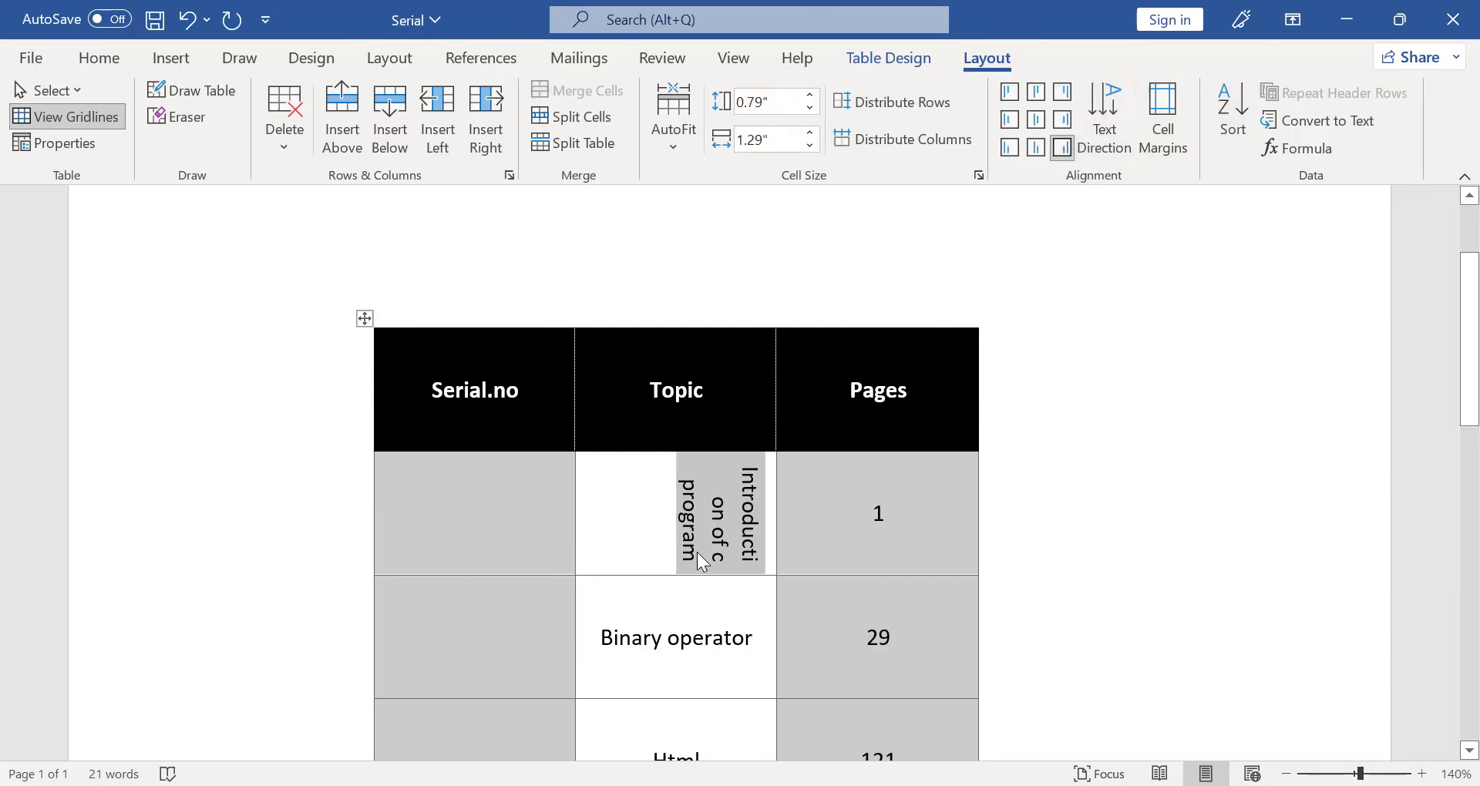
- Merge the Topic, "Introduction of c program" and "Binary operator" cells into one cell
click(676, 499)
drag(667, 494, 668, 651)
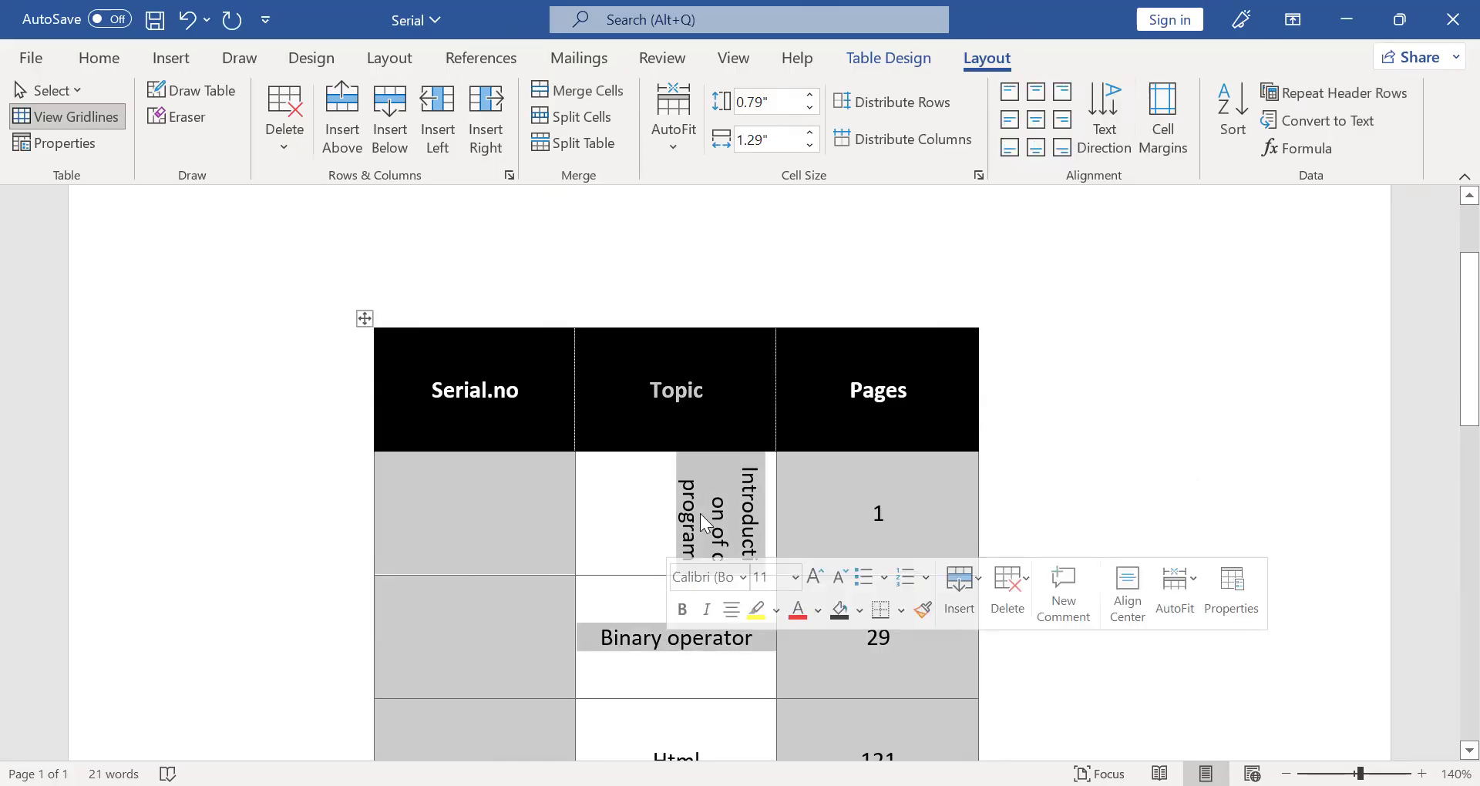
right_click(829, 417)
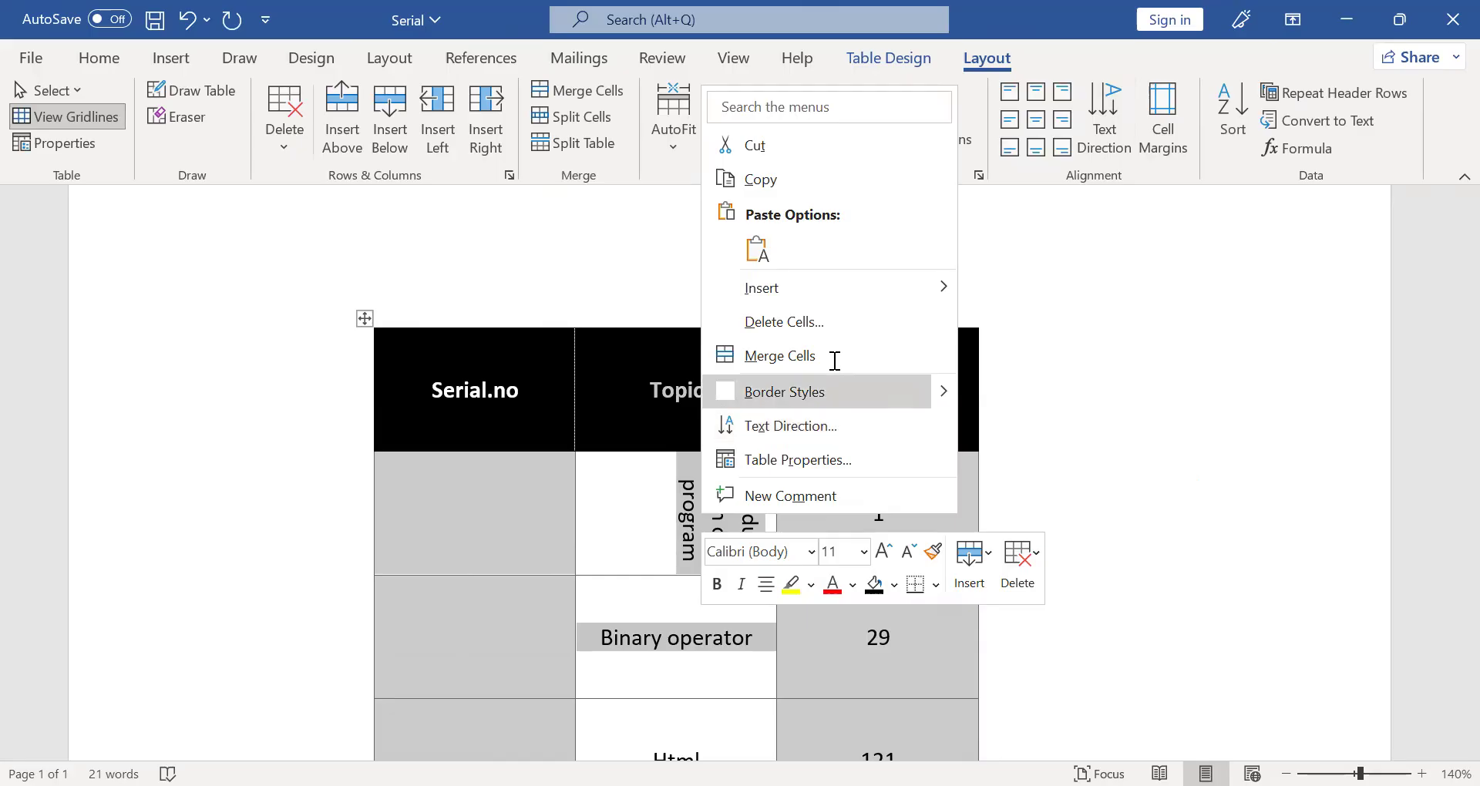
click(835, 359)
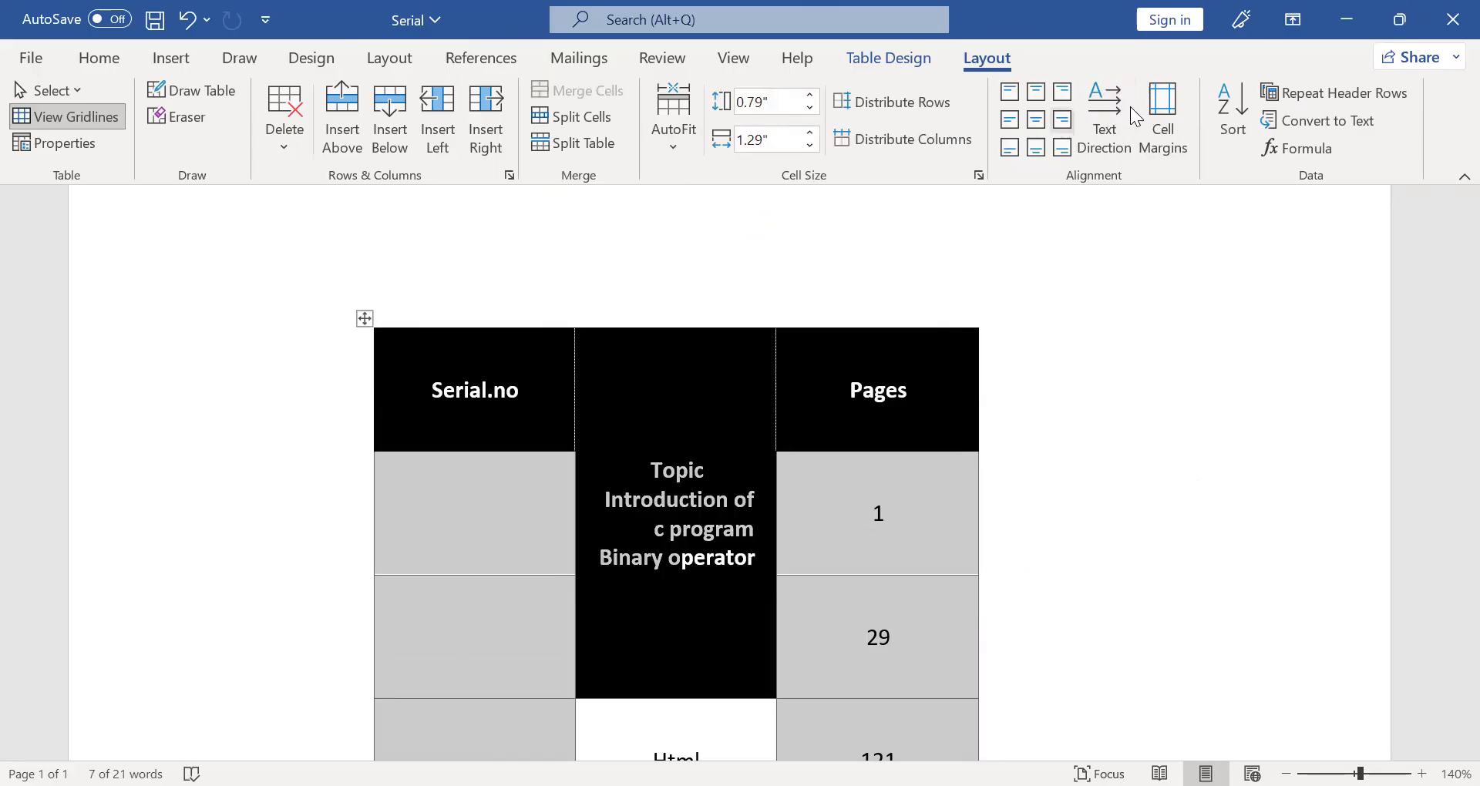
- Rotate the merged Topic cell's text to read vertically from bottom to top
click(1087, 108)
click(1089, 109)
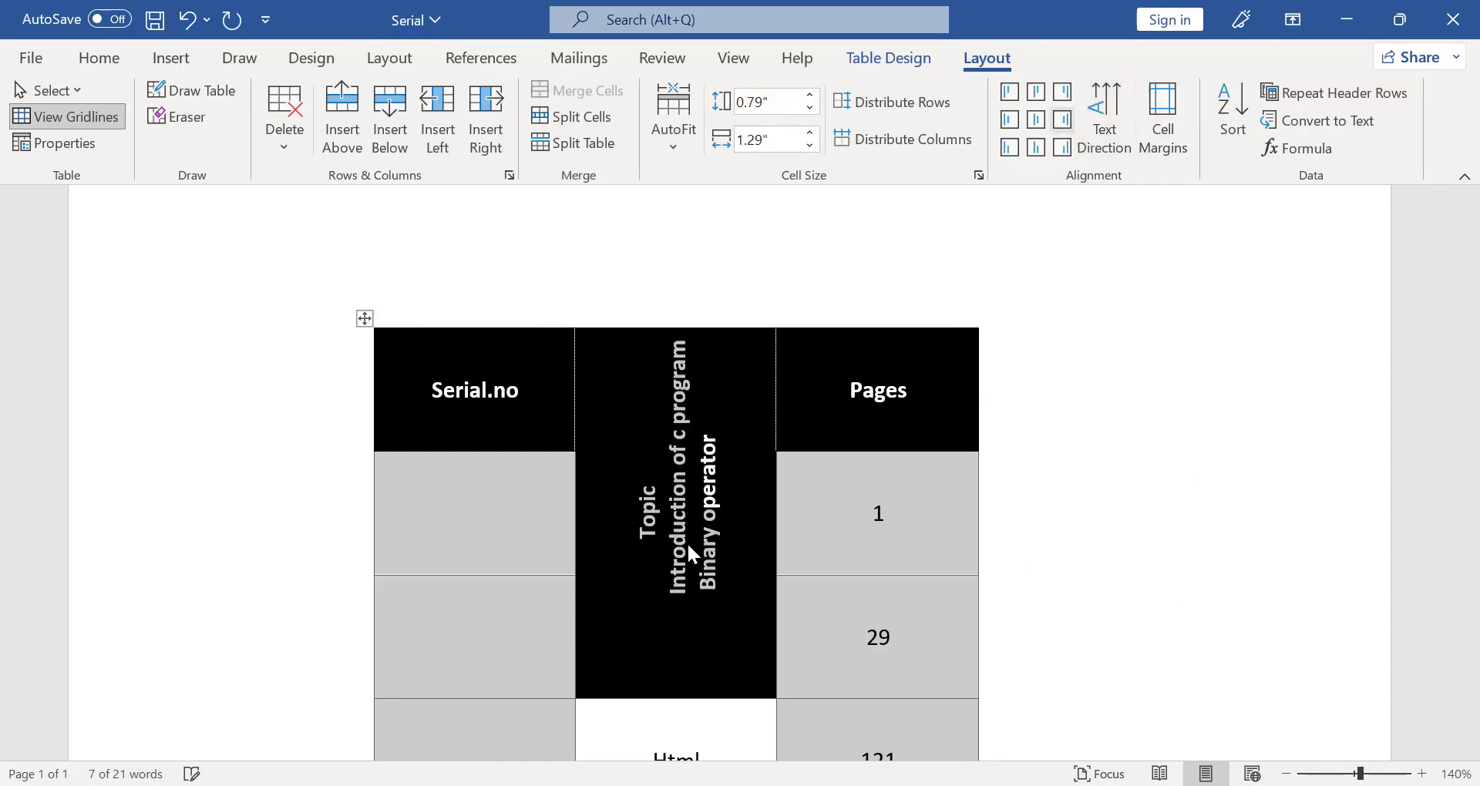
click(750, 691)
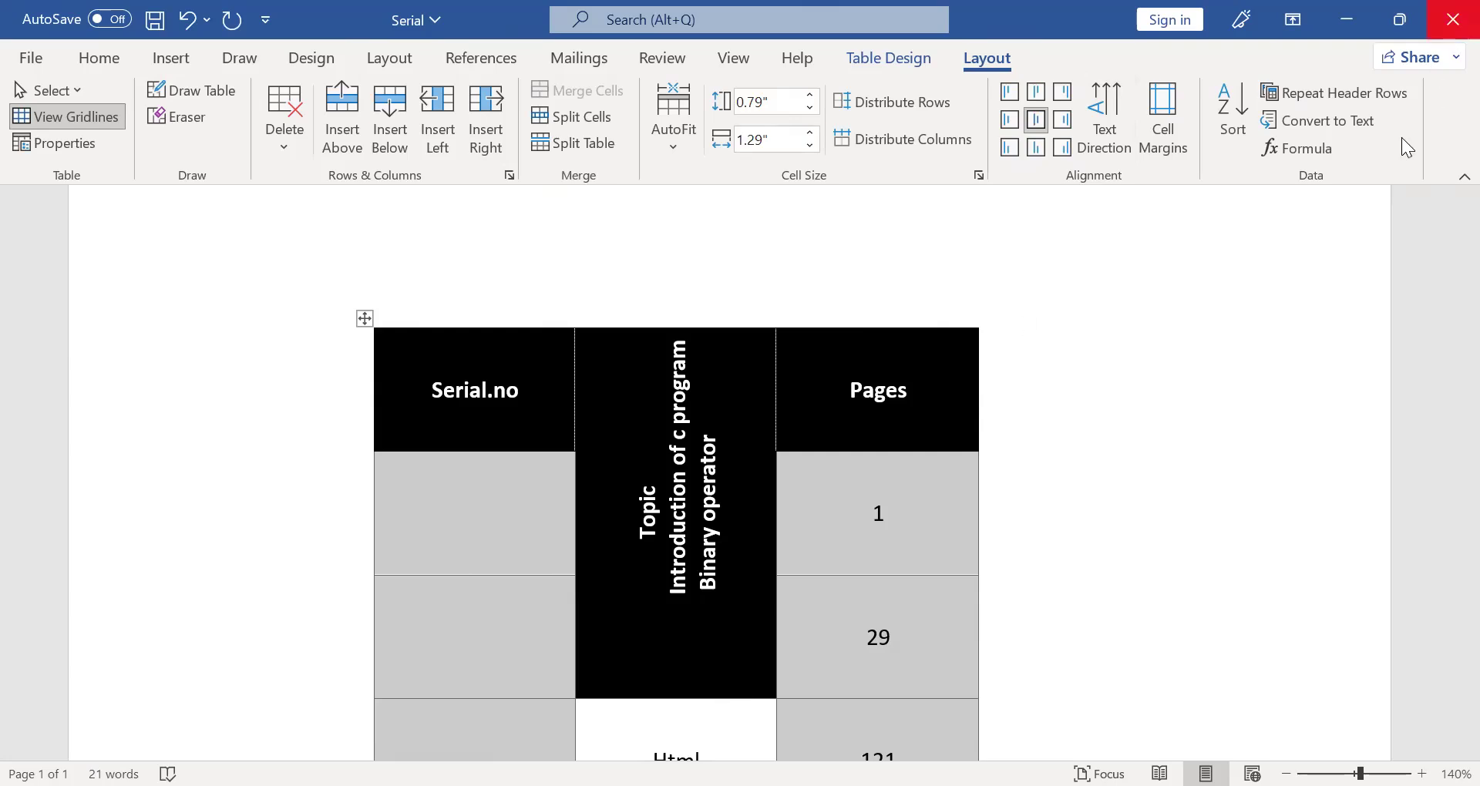
- Review the table's default cell margins, try a top margin of 2" and undo it
click(1181, 102)
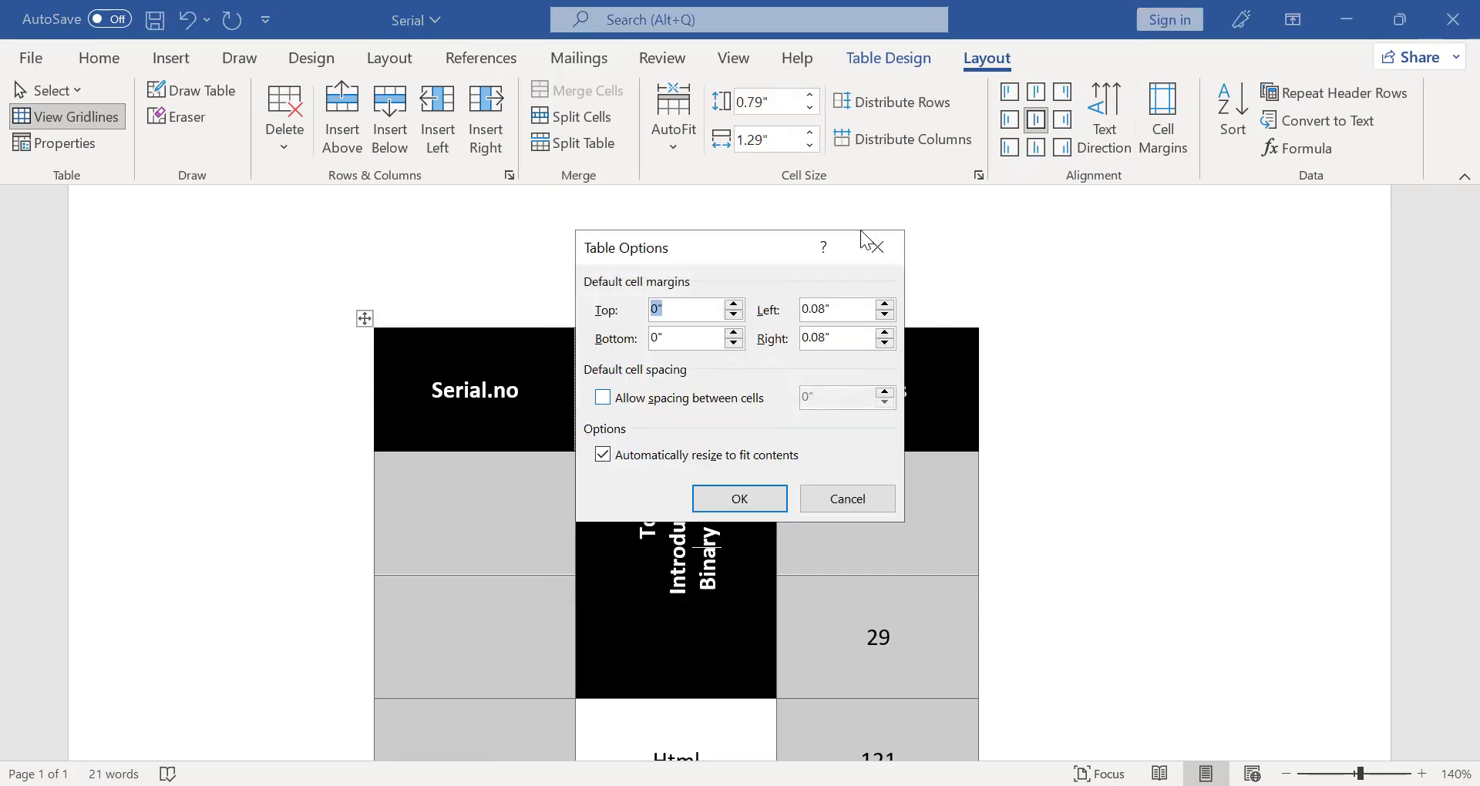
click(761, 491)
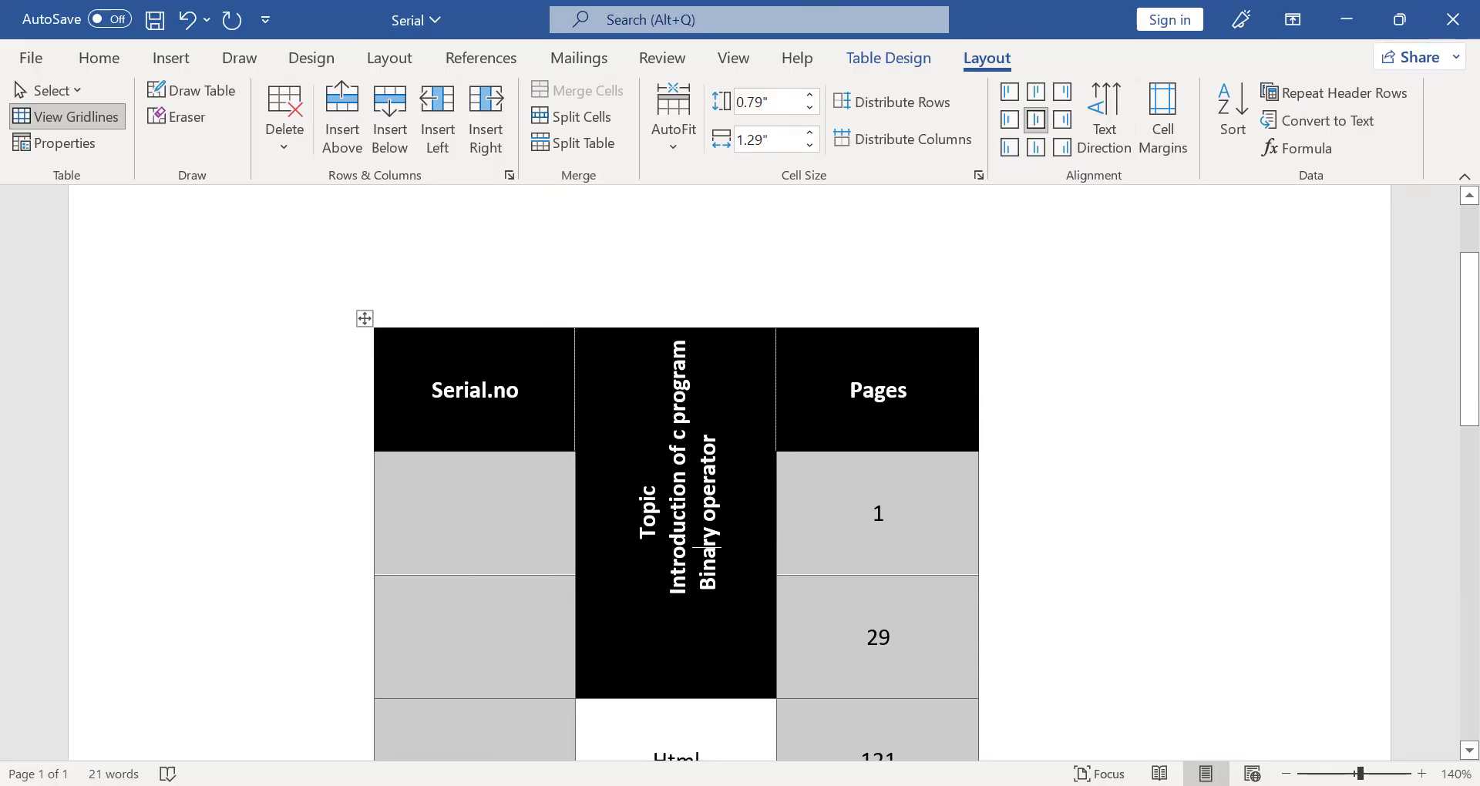
click(531, 388)
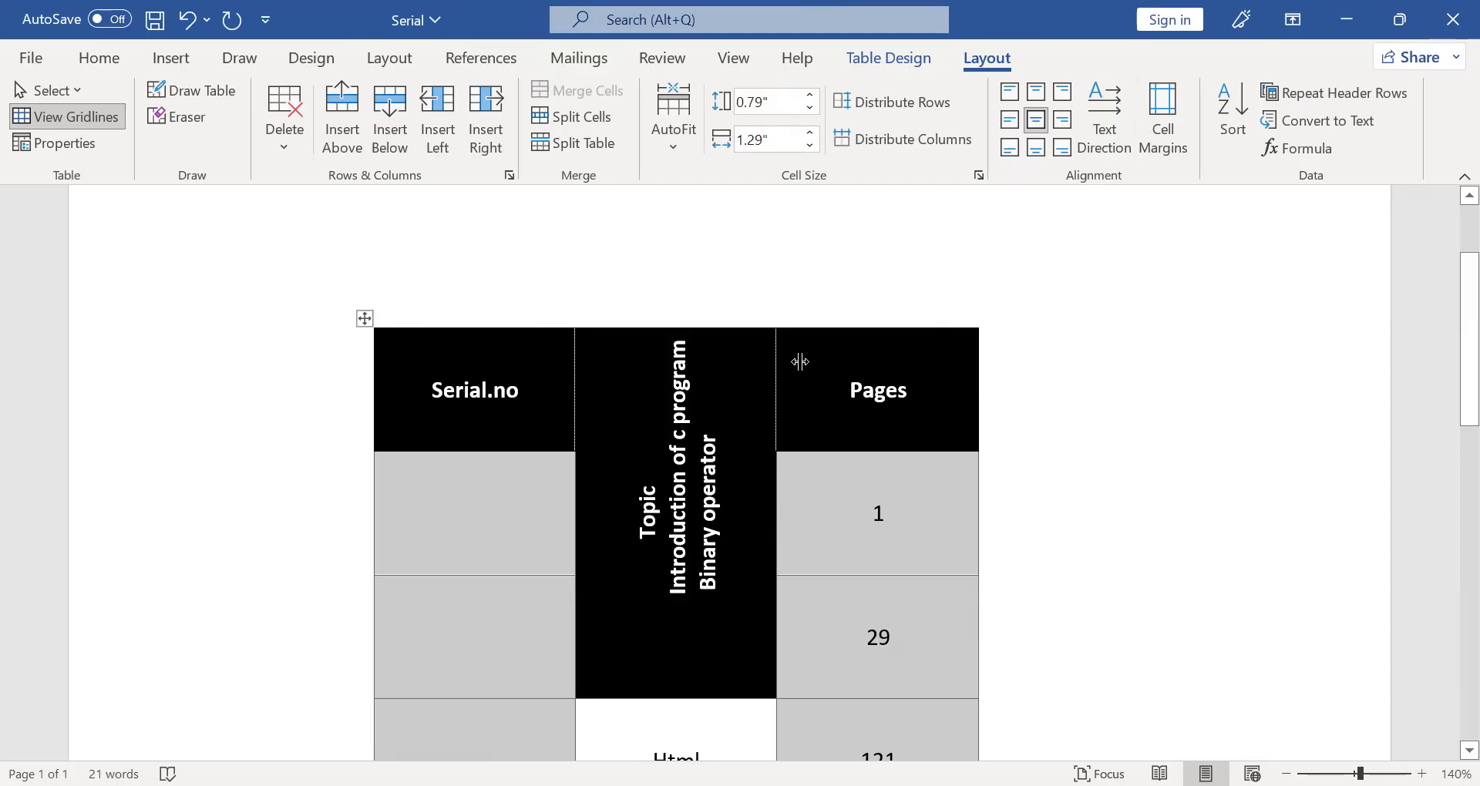
click(522, 388)
click(1172, 141)
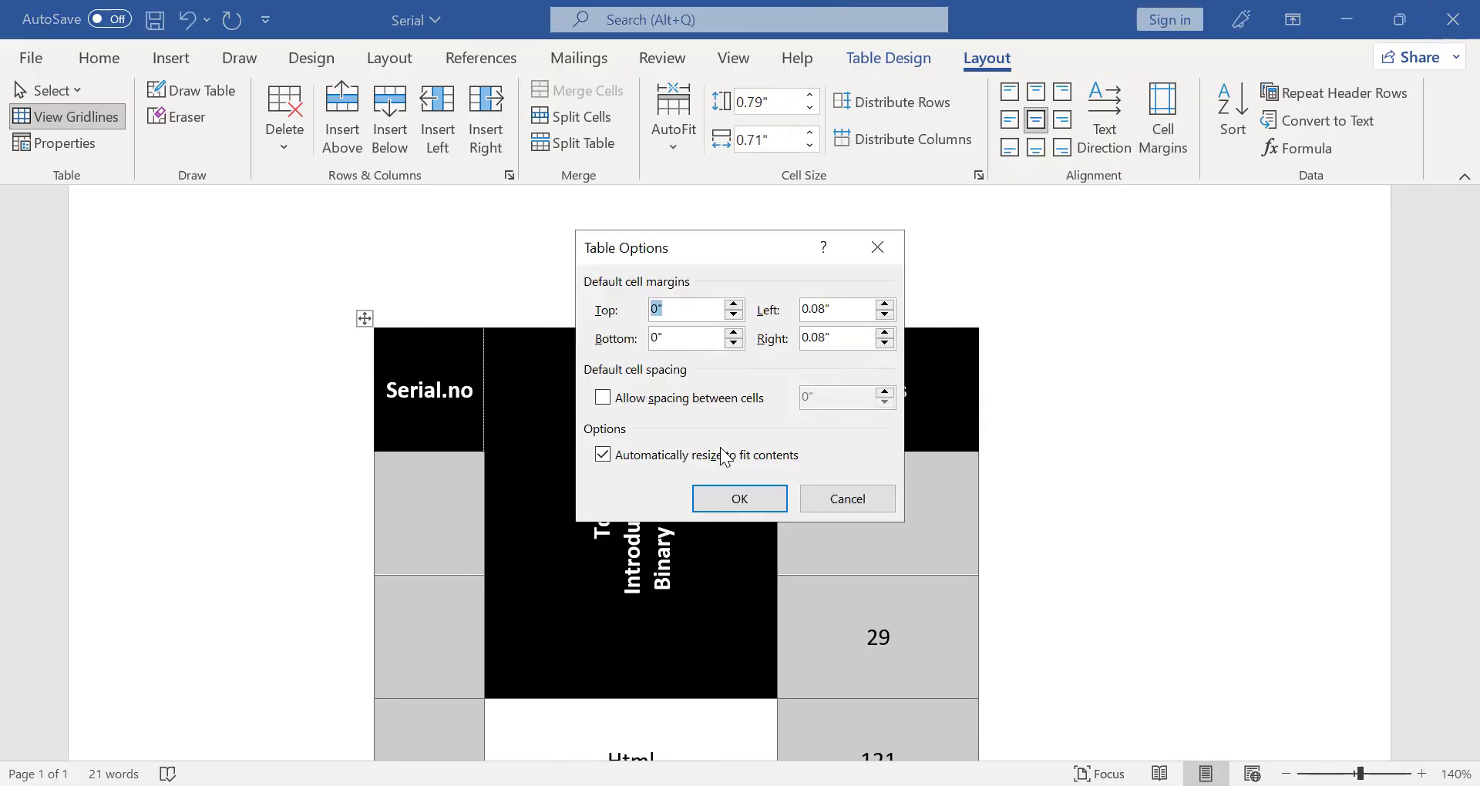
text(2)
click(740, 498)
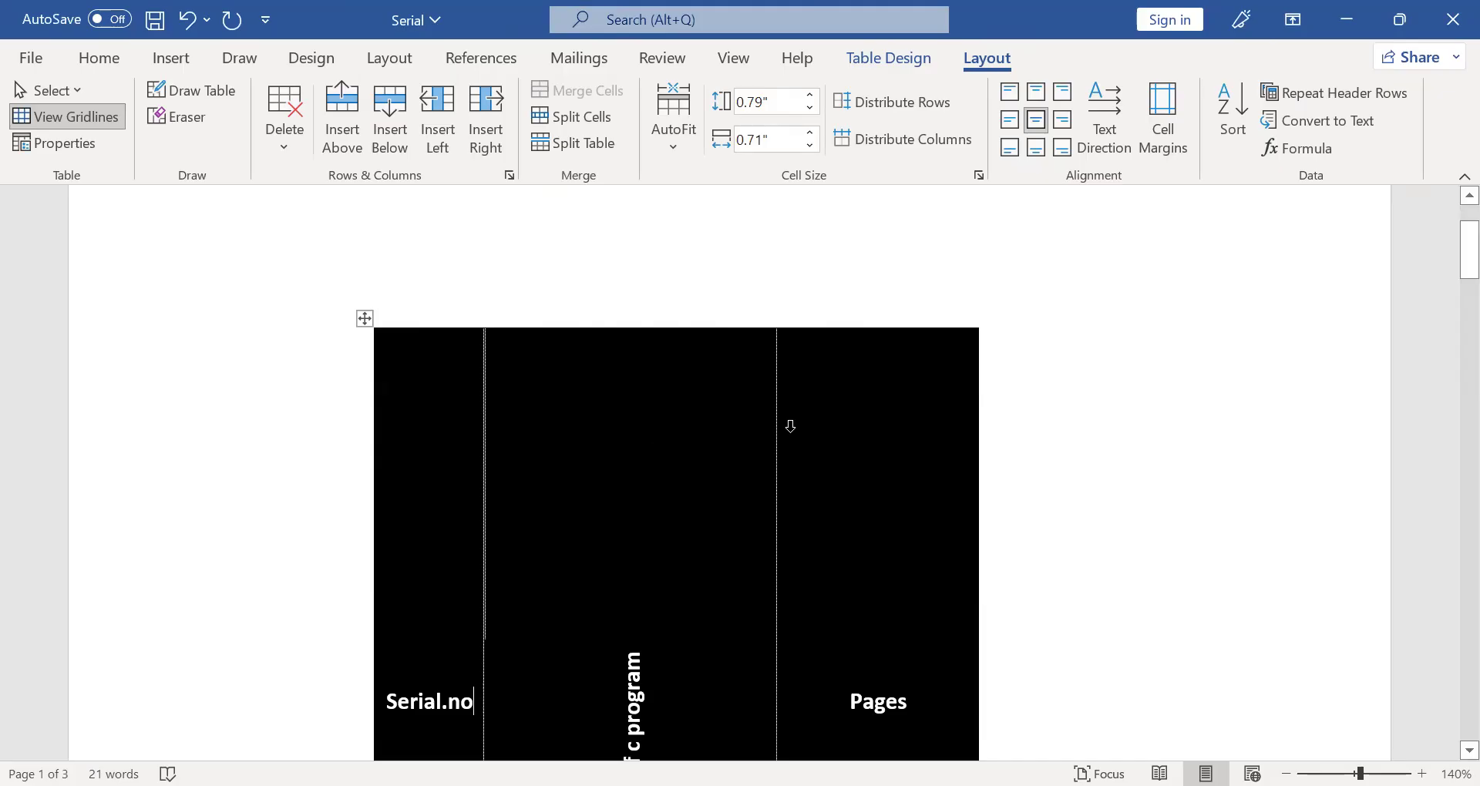
key(ctrl+z)
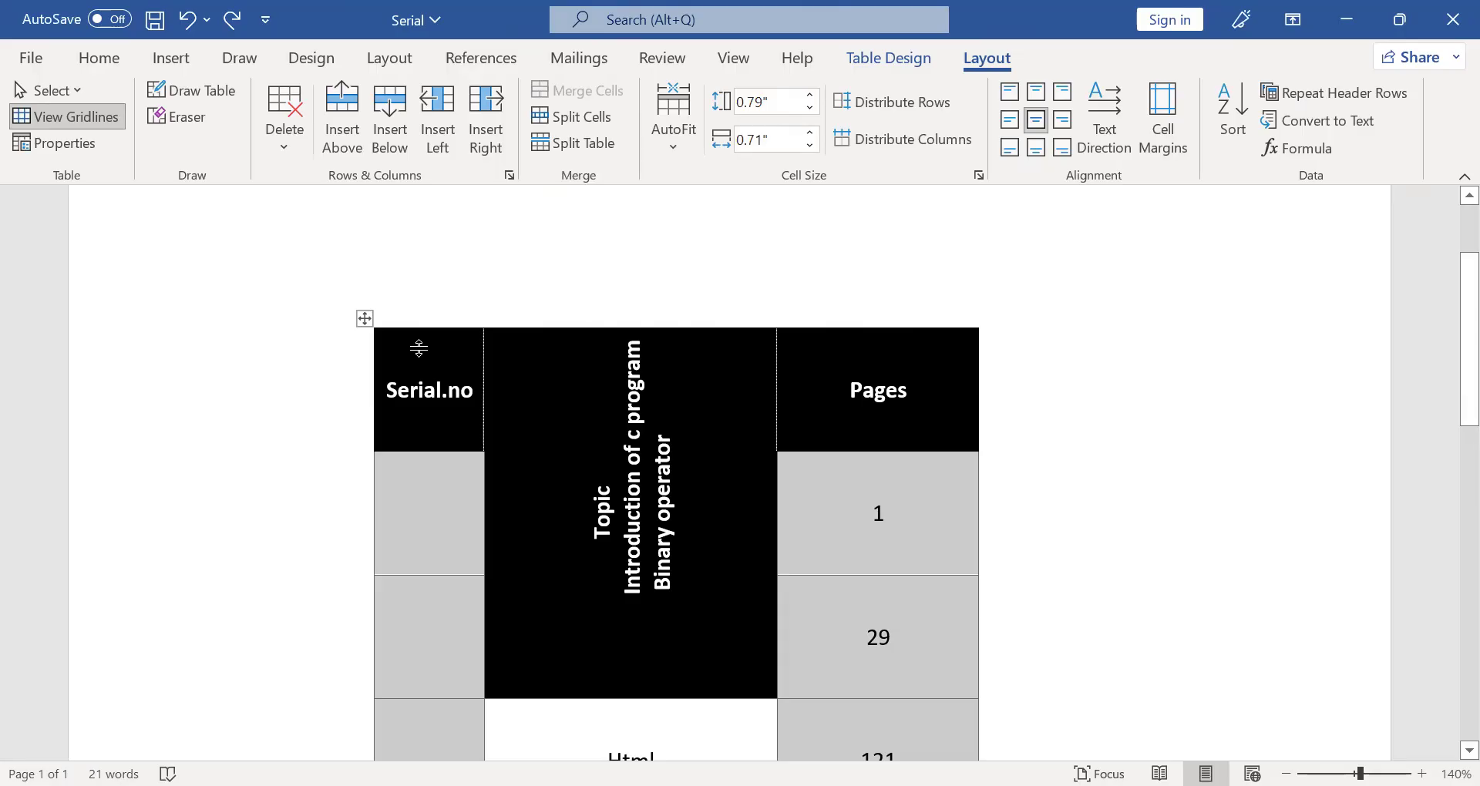
- Reduce the height of the table's header row to about 0.12"
drag(419, 452, 418, 349)
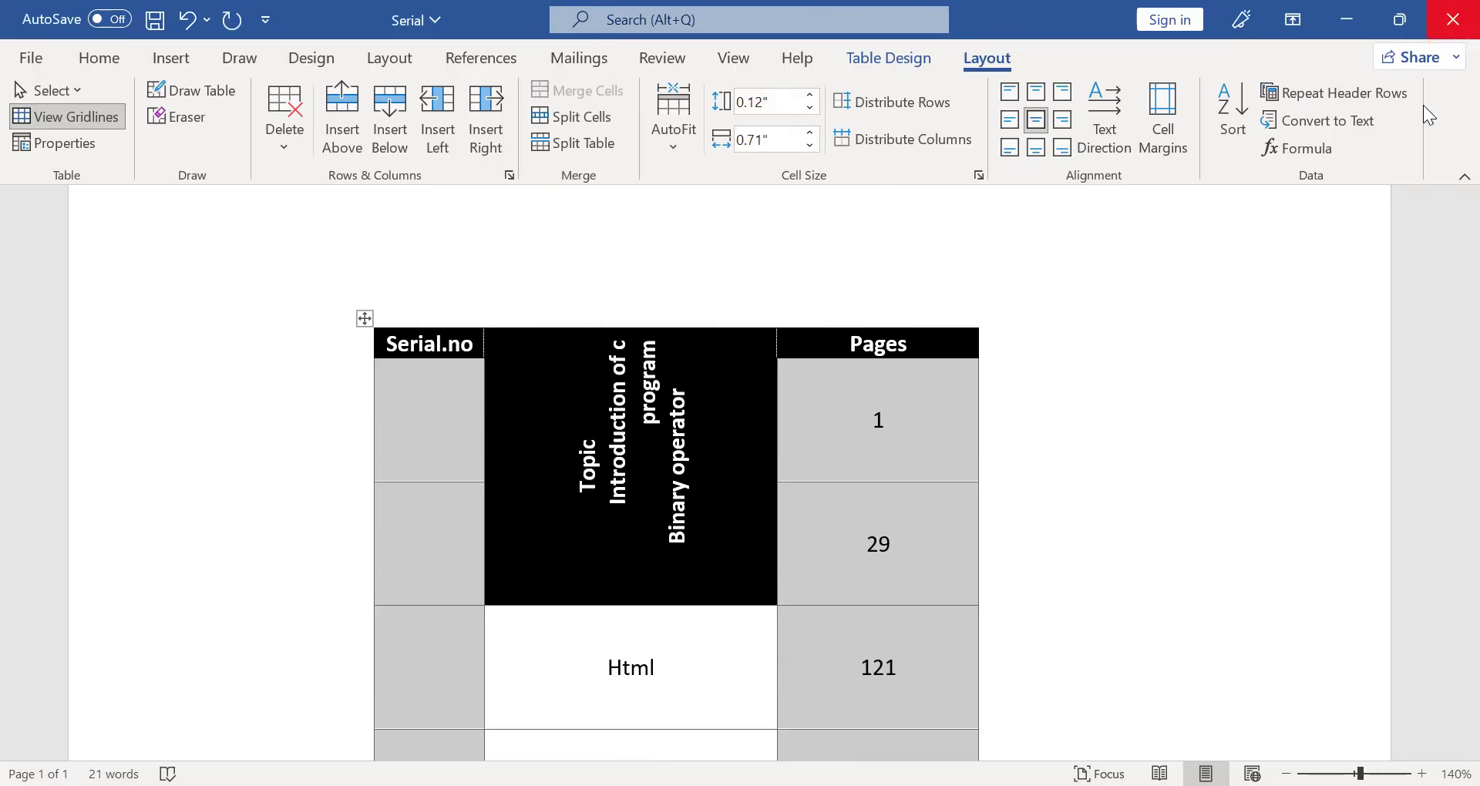